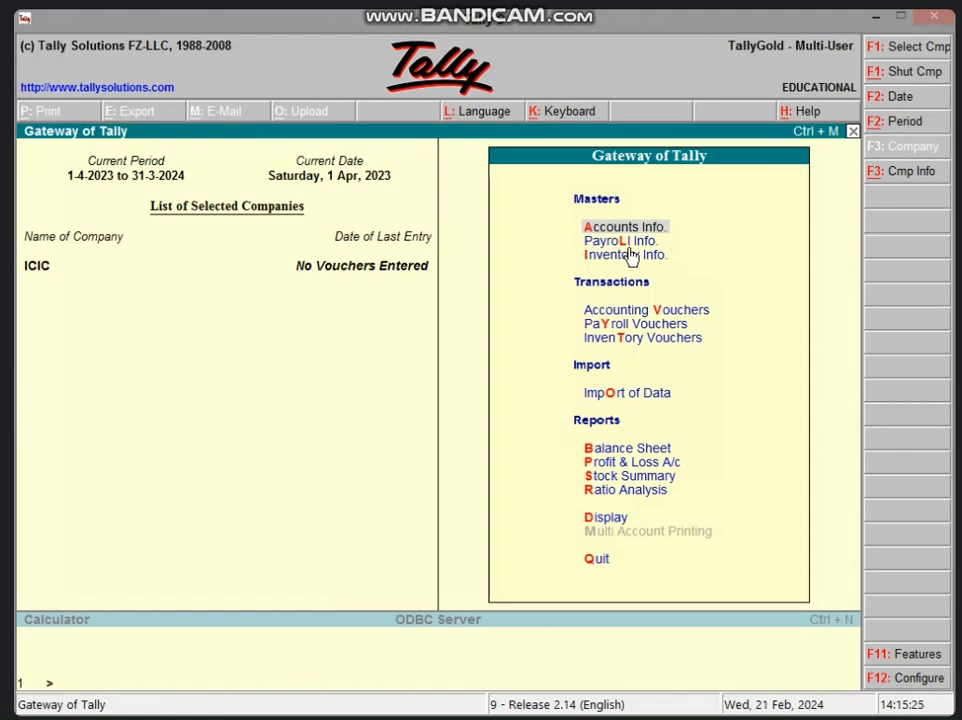
# Start a pay head named SALARY with type Earnings for Employees under Indirect Expenses
pyautogui.doubleClick(631, 242)
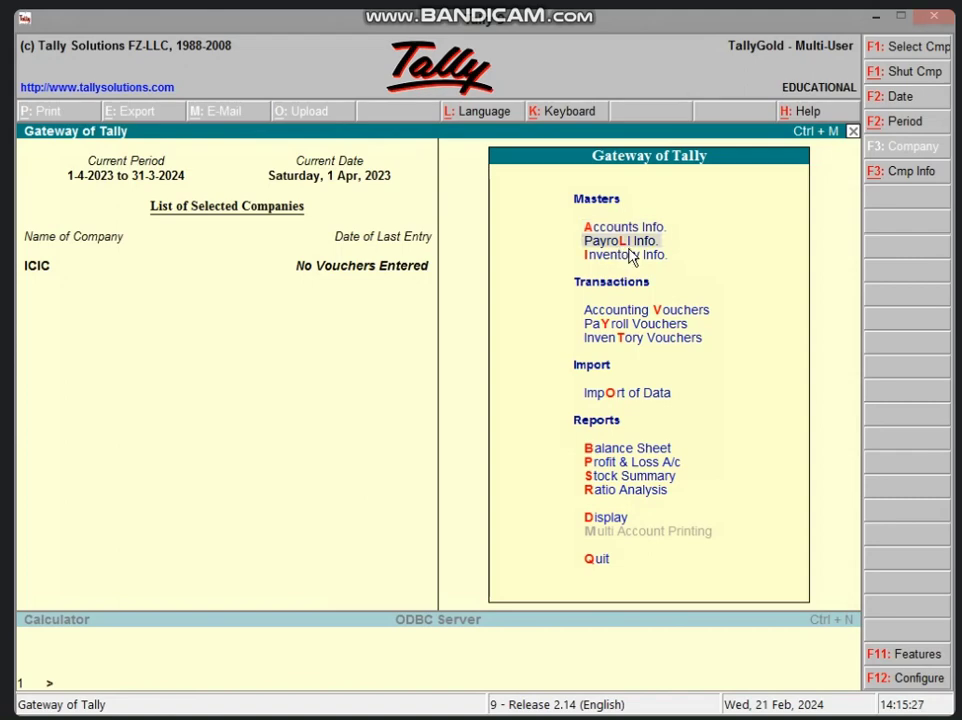
pyautogui.press('Return')
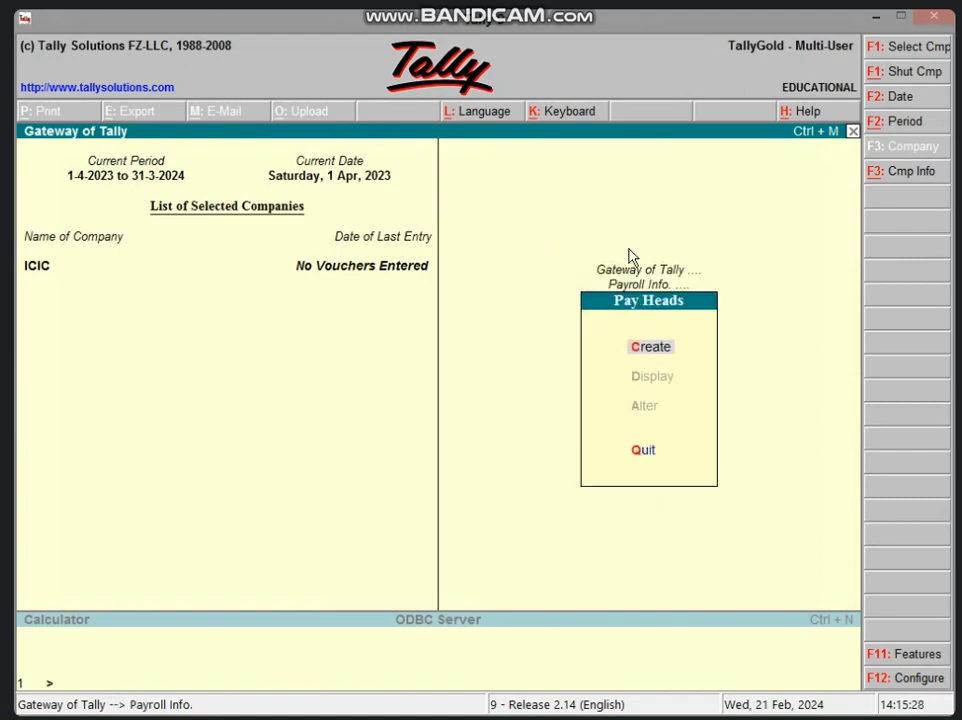
pyautogui.press('Return')
pyautogui.write('SALARY')
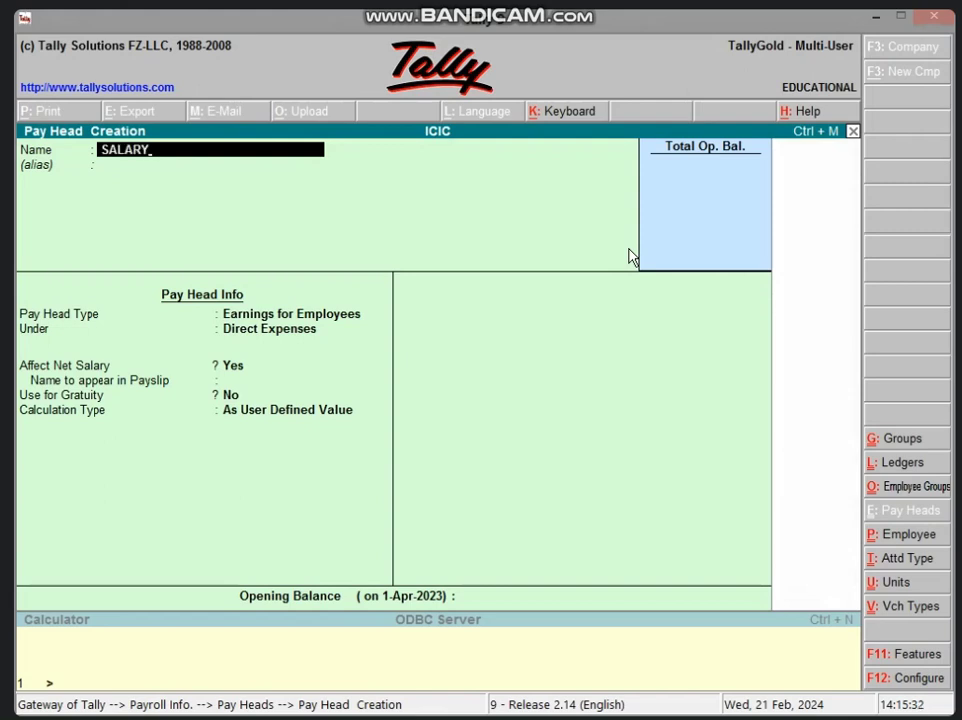
pyautogui.press('Return')
pyautogui.press('Return')
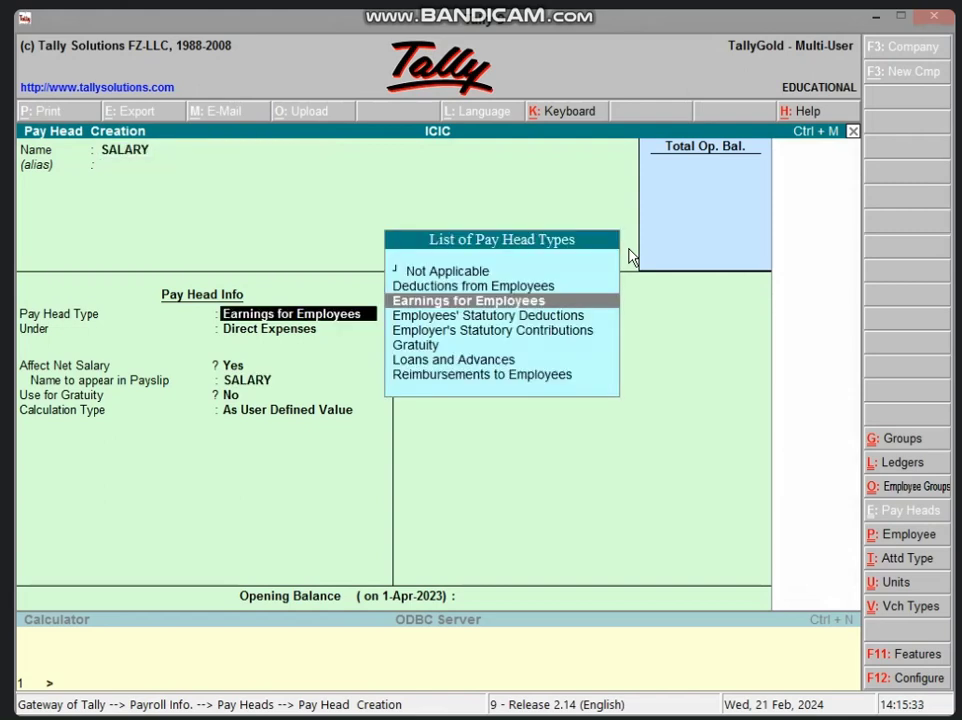
pyautogui.press('Return')
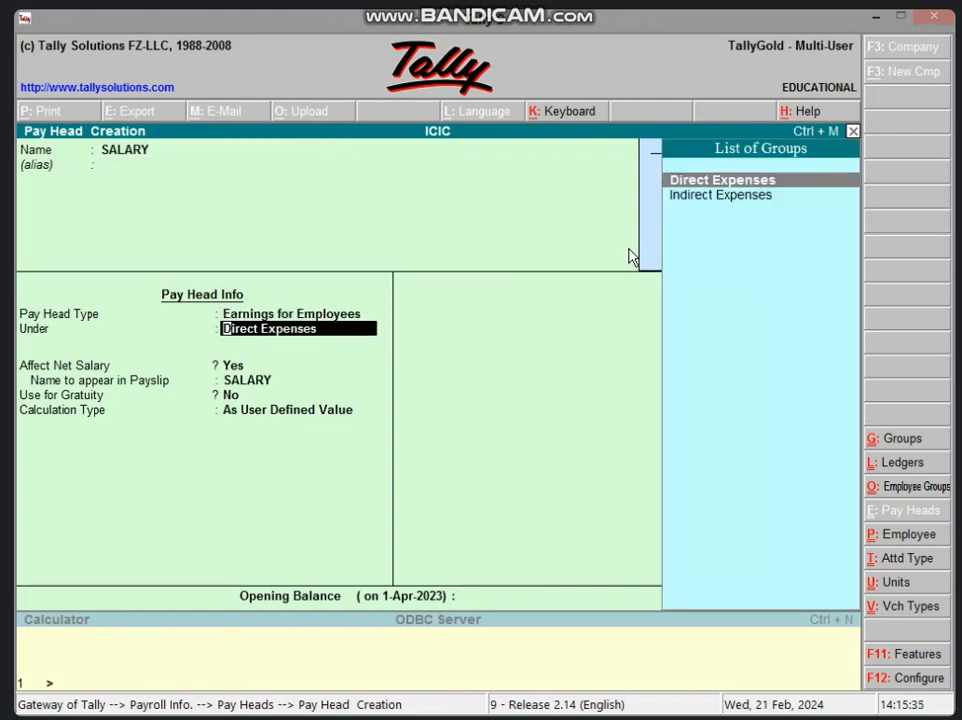
pyautogui.press('Down')
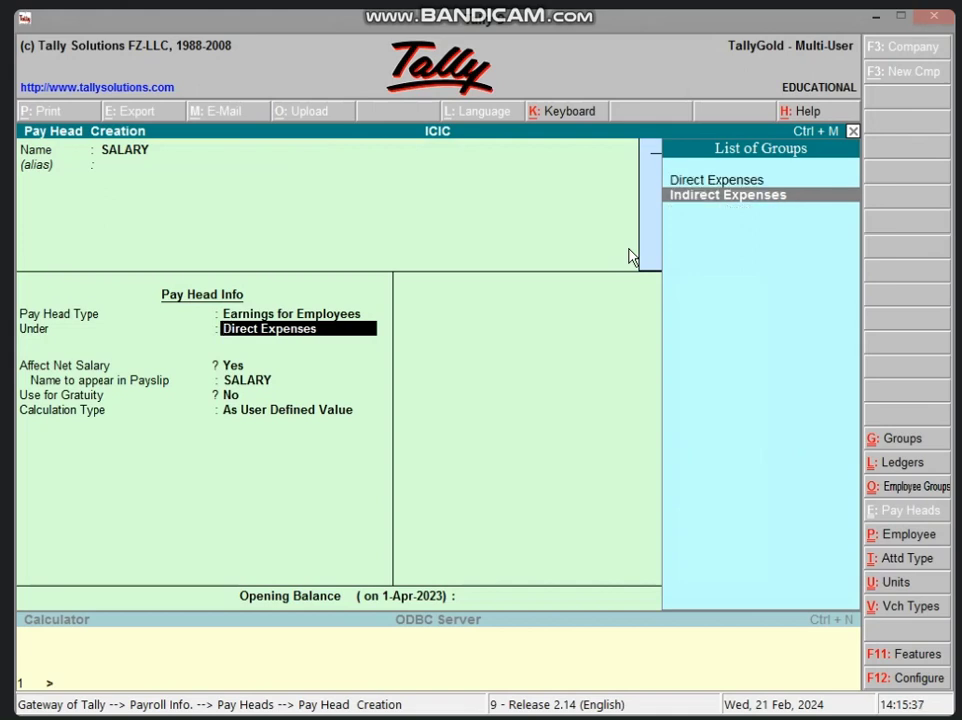
pyautogui.press('Return')
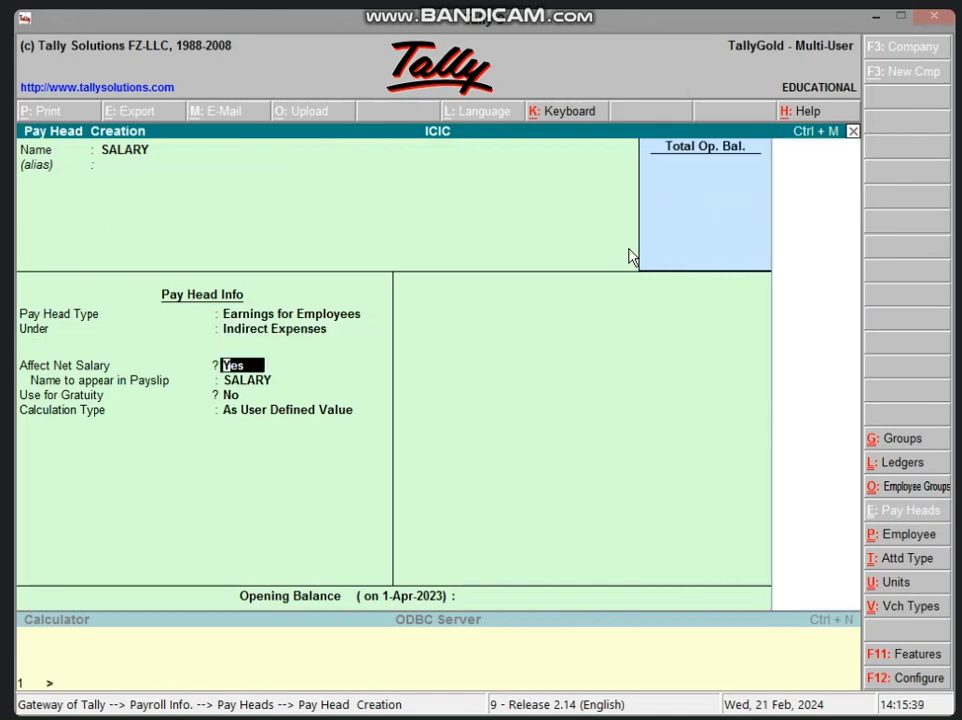
# Save the SALARY pay head affecting net salary, not used for gratuity, with calculation type As User Defined Value
pyautogui.press('Return')
pyautogui.press('Return')
pyautogui.press('Return')
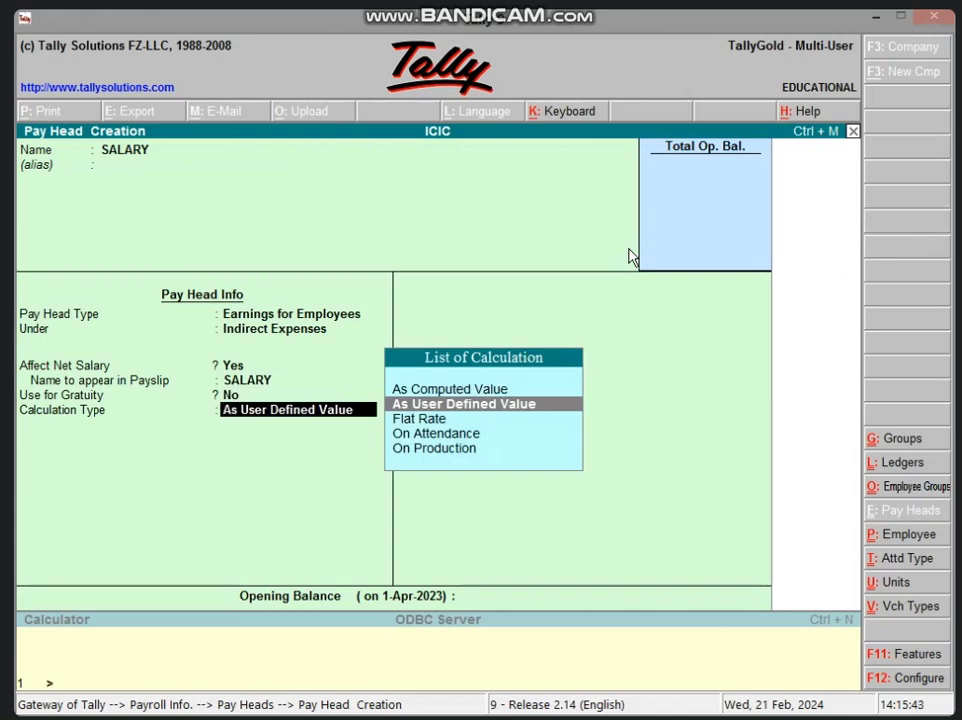
pyautogui.press('Return')
pyautogui.press('Return')
pyautogui.press('Return')
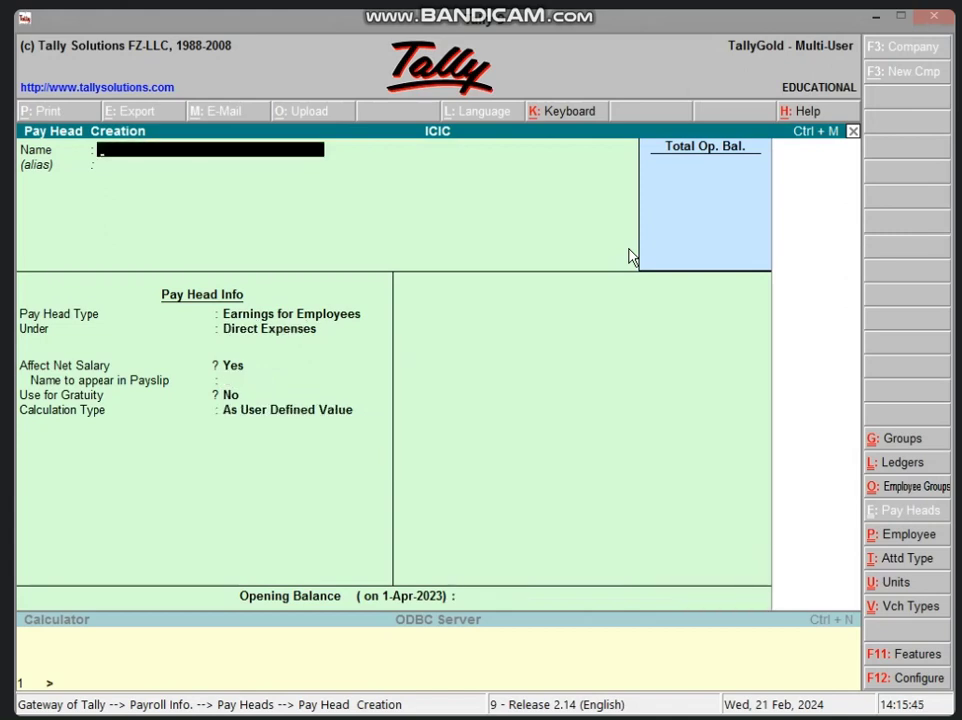
# Enter a pay head named LEAVE with type Deductions from Employees under Current Liabilities
pyautogui.write('LEA')
pyautogui.press('Return')
pyautogui.press('Return')
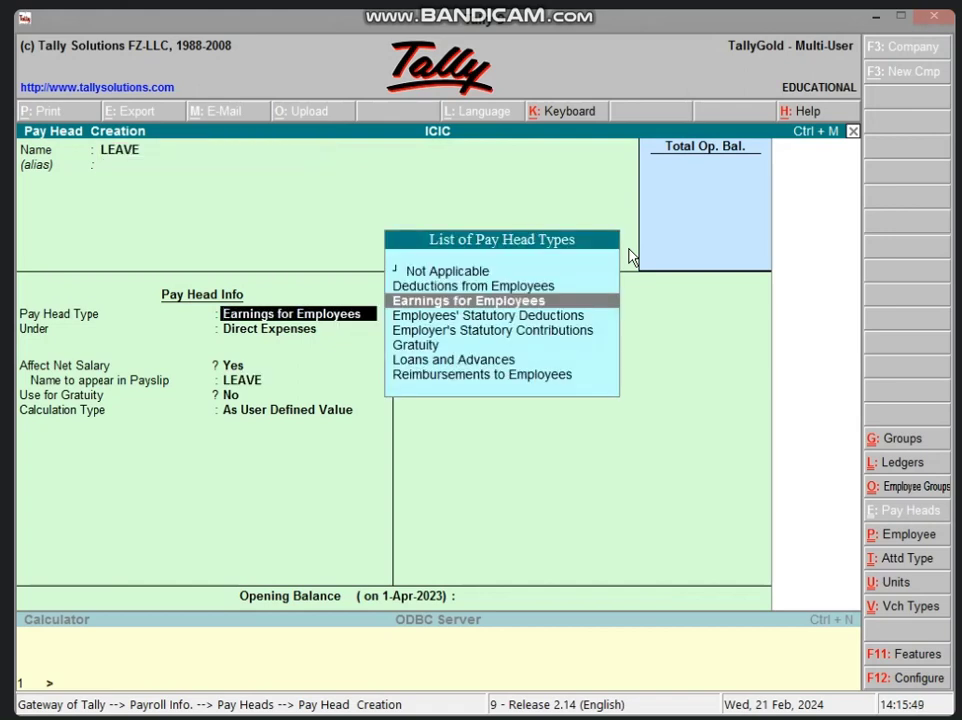
pyautogui.press('Up')
pyautogui.press('Return')
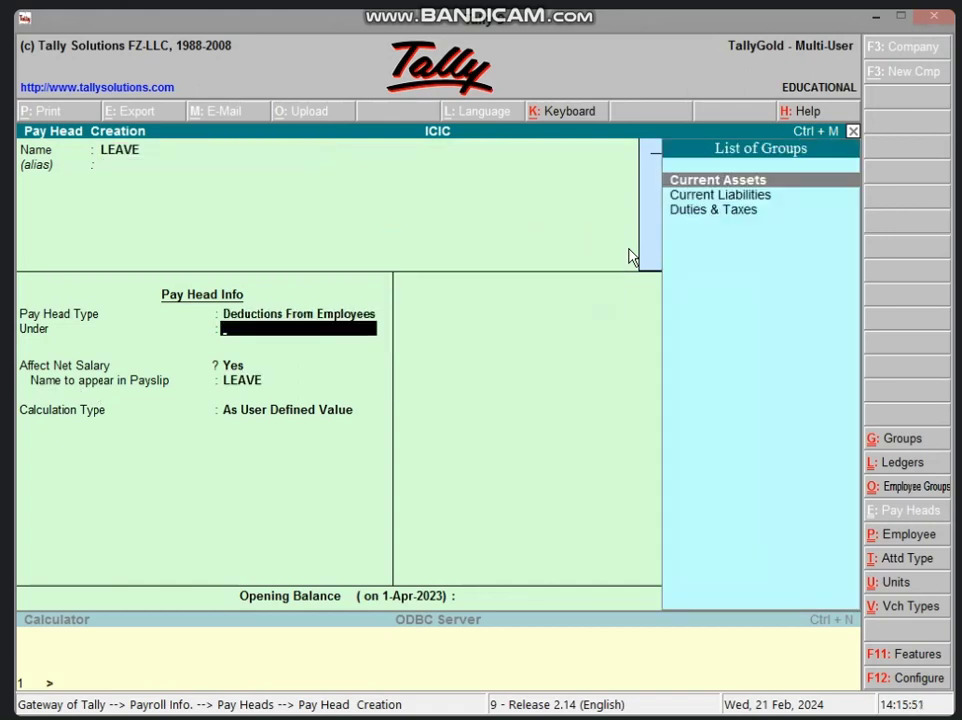
pyautogui.press('Down')
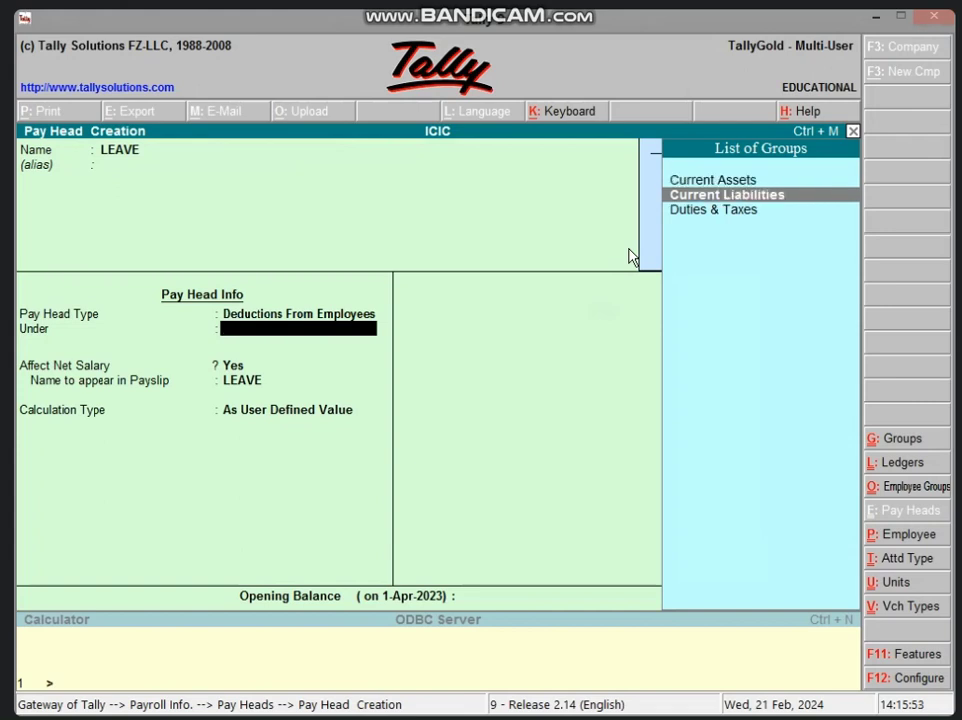
pyautogui.press('Return')
# Save the LEAVE pay head affecting net salary, with calculation type As User Defined Value
pyautogui.press('Return')
pyautogui.press('Return')
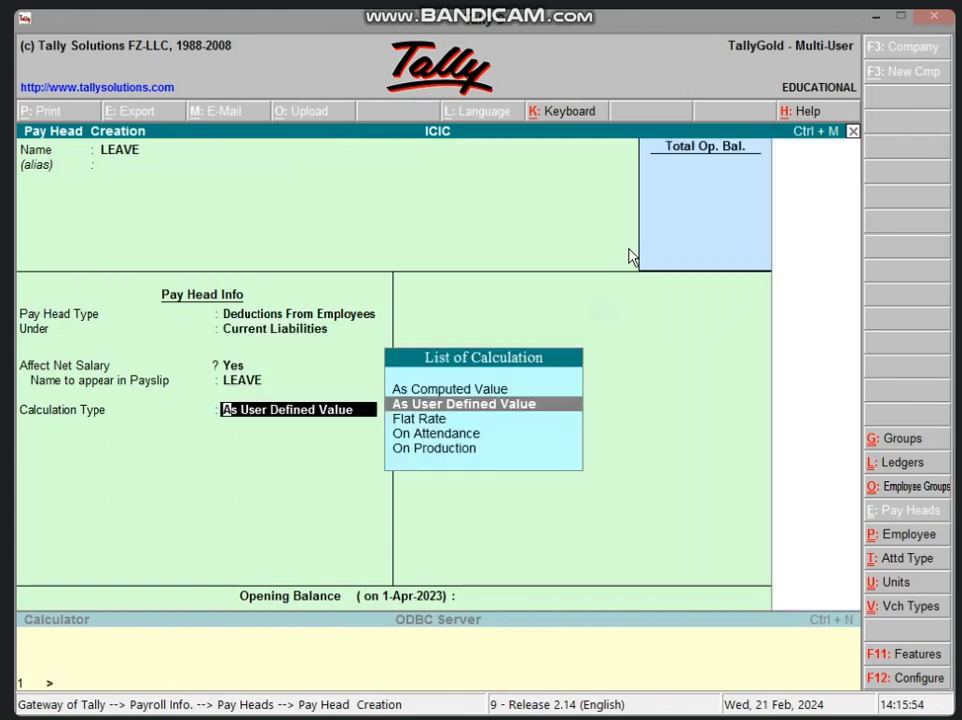
pyautogui.press('Return')
pyautogui.press('Return')
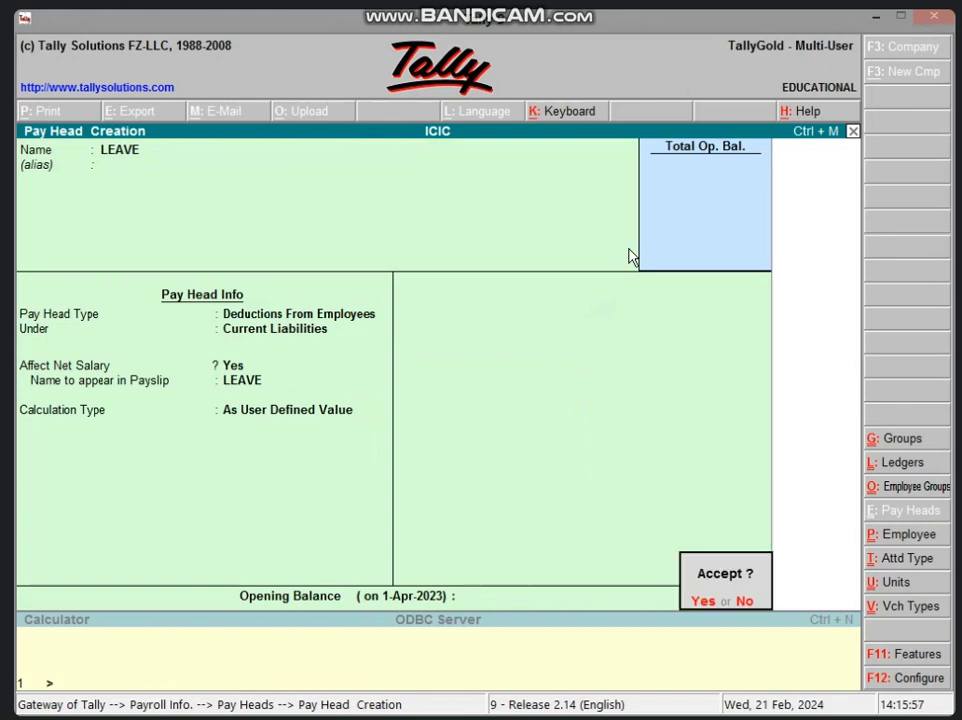
pyautogui.press('Return')
# Enter a pay head named ABS with type Deductions from Employees under Current Liabilities
pyautogui.write('AB')
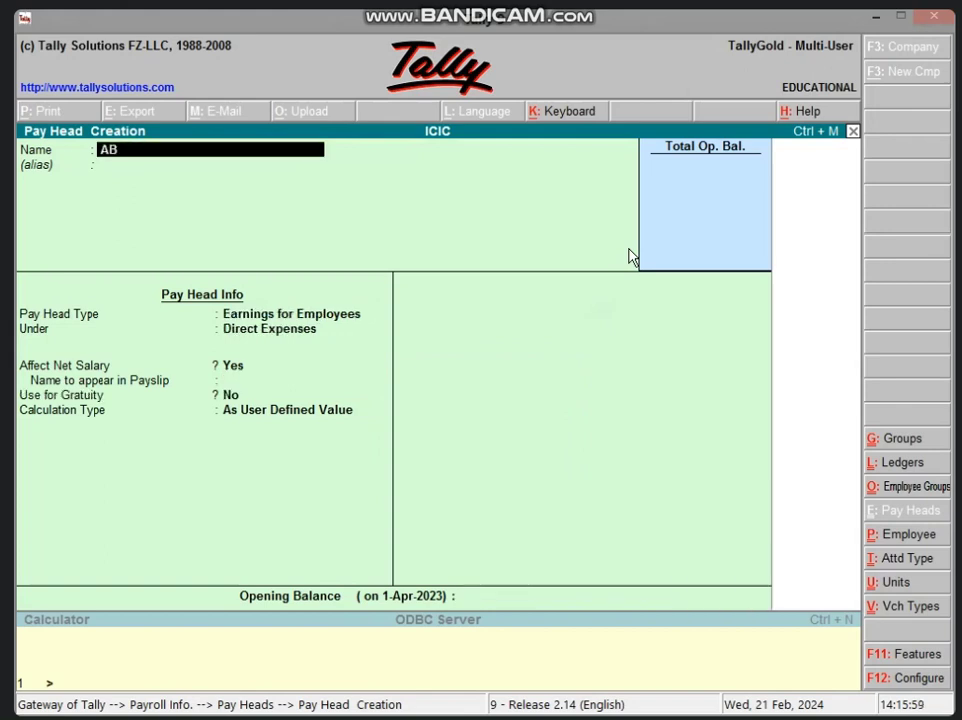
pyautogui.write('S')
pyautogui.press('Return')
pyautogui.press('Return')
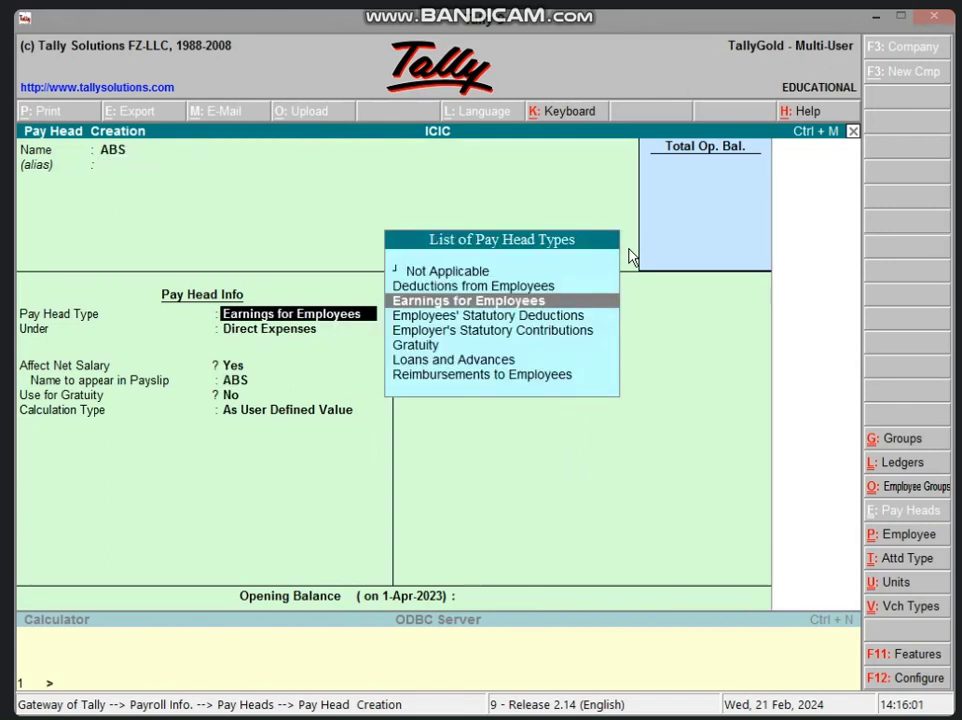
pyautogui.press('Up')
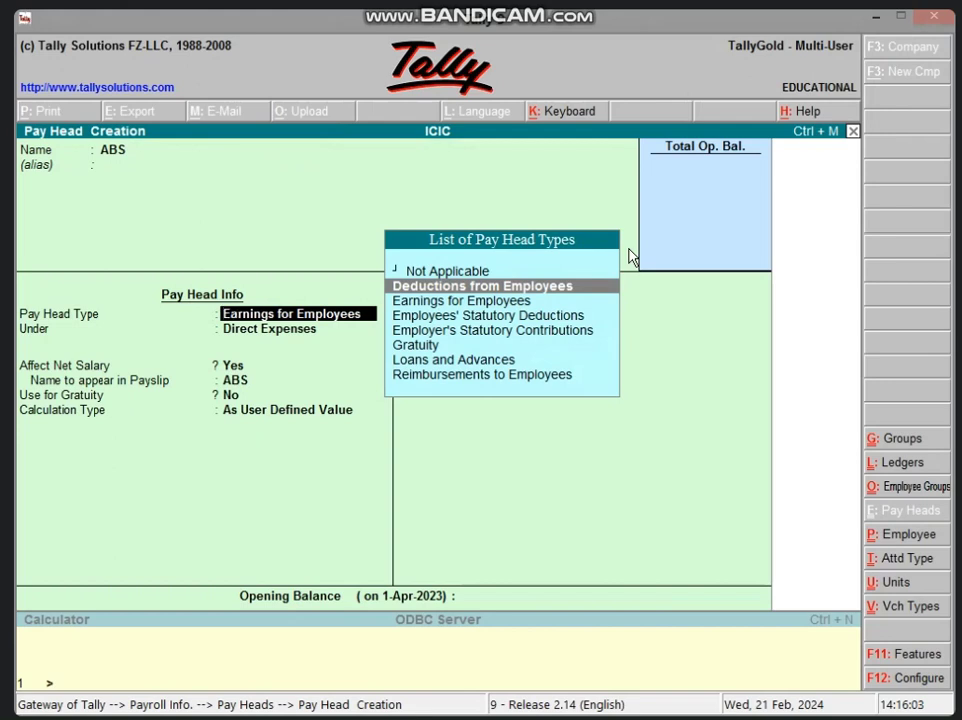
pyautogui.press('Return')
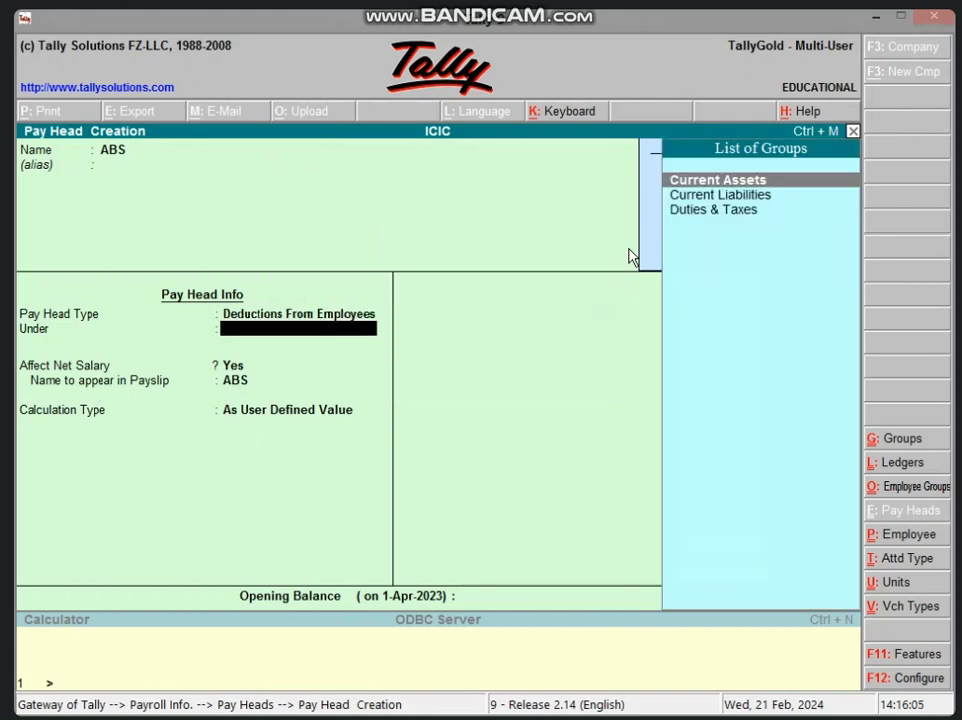
pyautogui.press('Down')
pyautogui.press('Return')
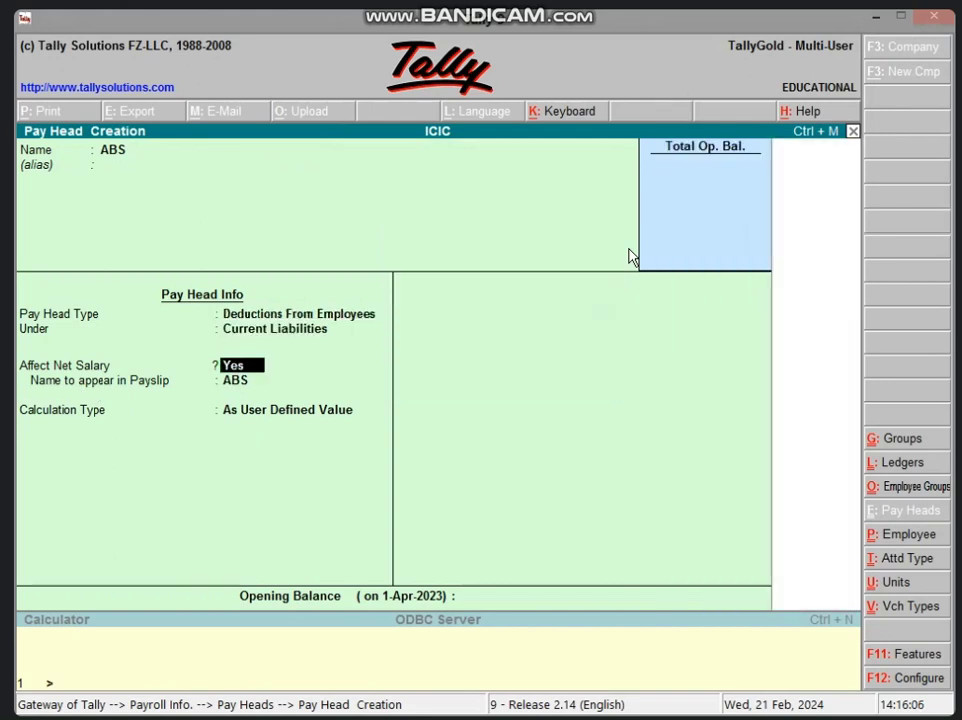
# Save the ABS pay head affecting net salary as a user-defined value, and leave pay head creation
pyautogui.press('Return')
pyautogui.press('Return')
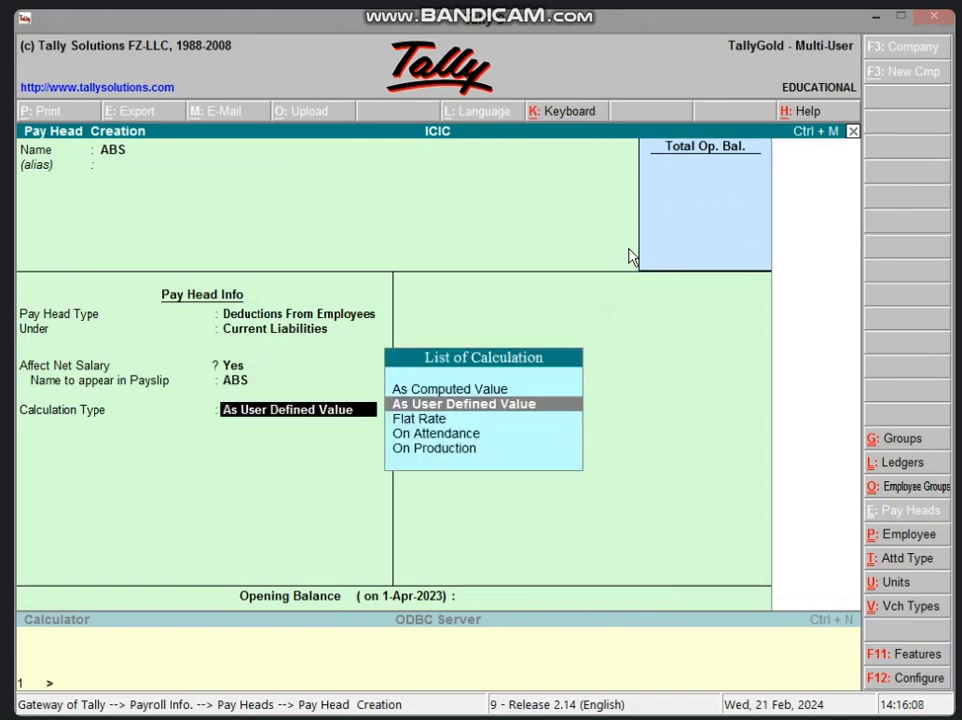
pyautogui.press('Return')
pyautogui.press('Return')
pyautogui.press('Return')
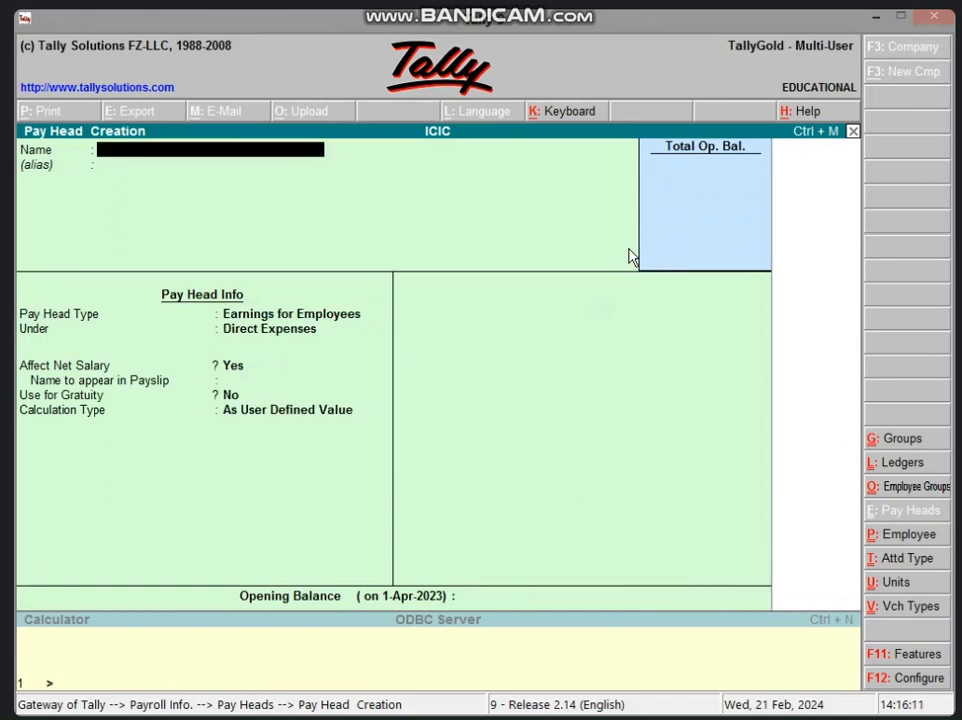
pyautogui.press('Escape')
pyautogui.press('Return')
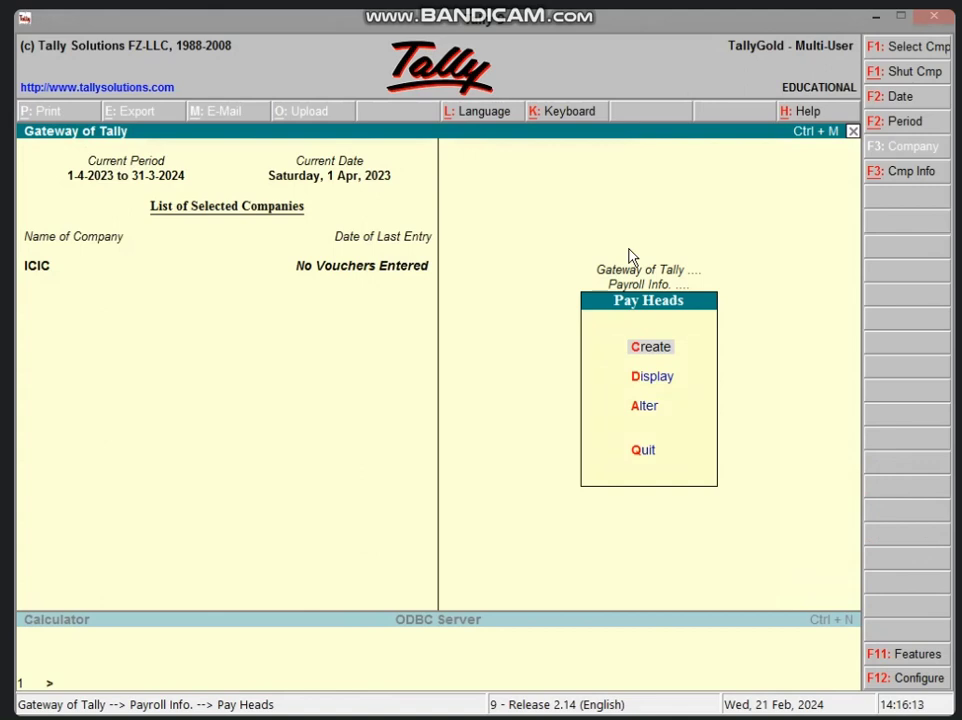
pyautogui.press('Escape')
# Create a single employee group named DEO under Primary and return to the payroll information options
pyautogui.press('Down')
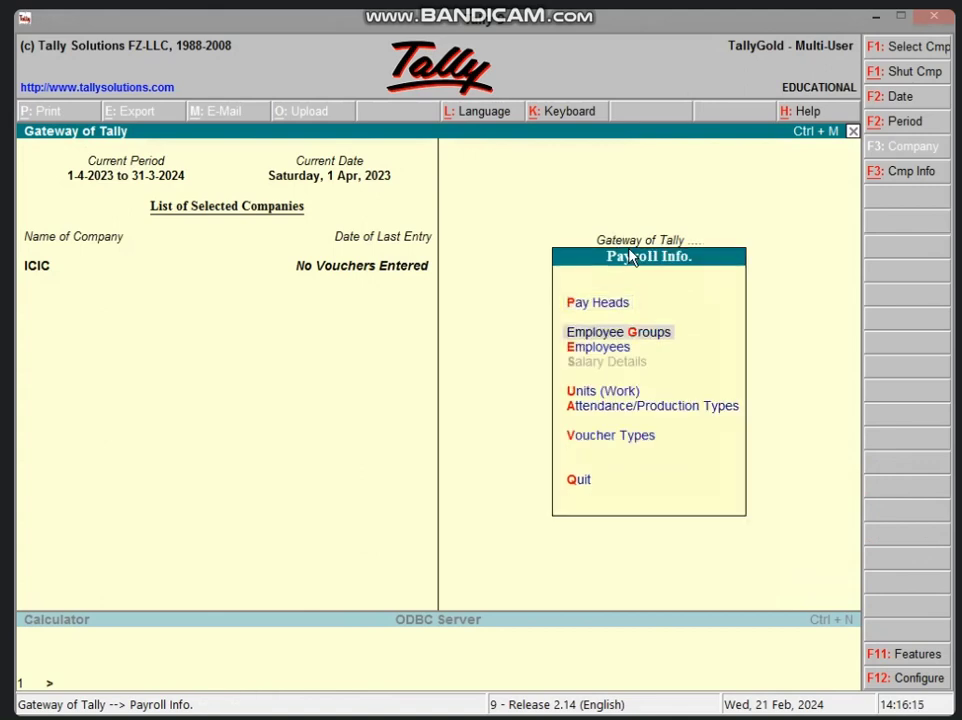
pyautogui.press('Return')
pyautogui.press('Return')
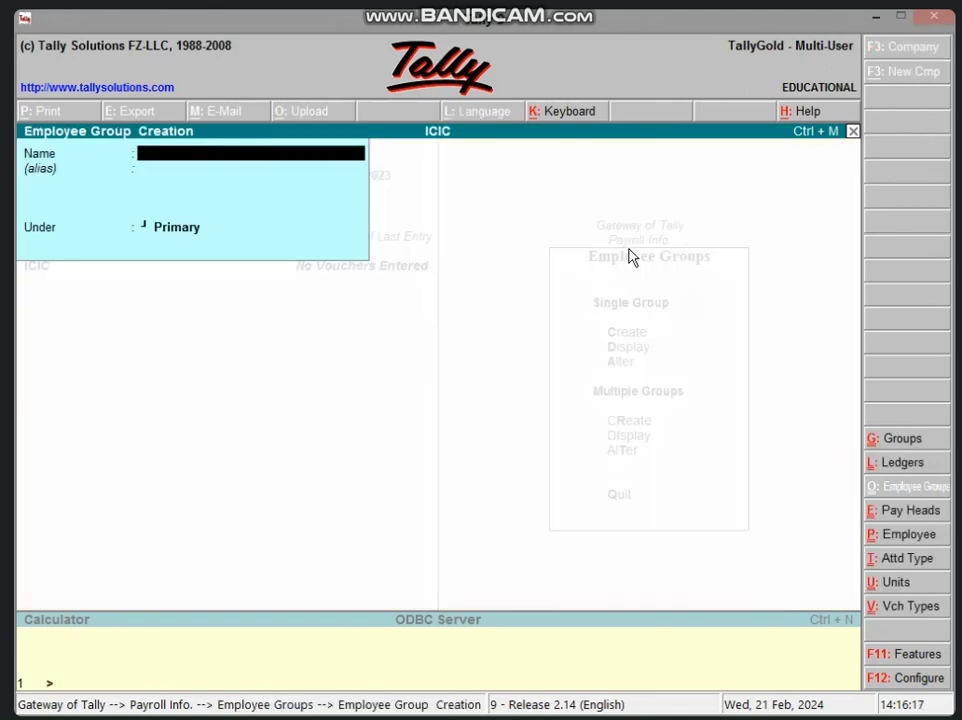
pyautogui.write('DEO')
pyautogui.press('Return')
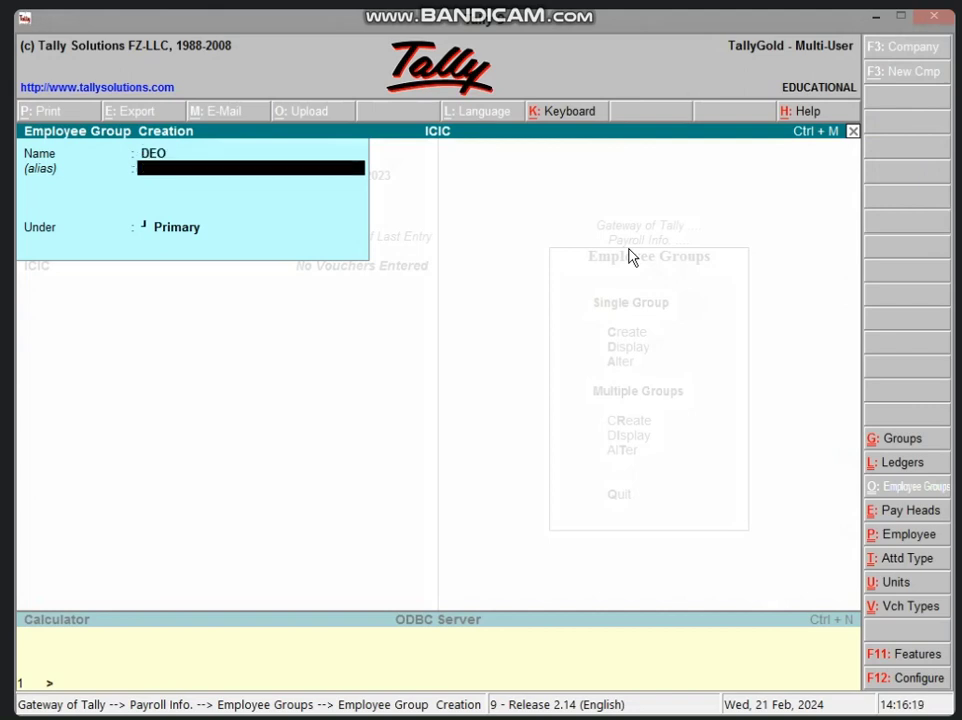
pyautogui.press('Return')
pyautogui.press('Return')
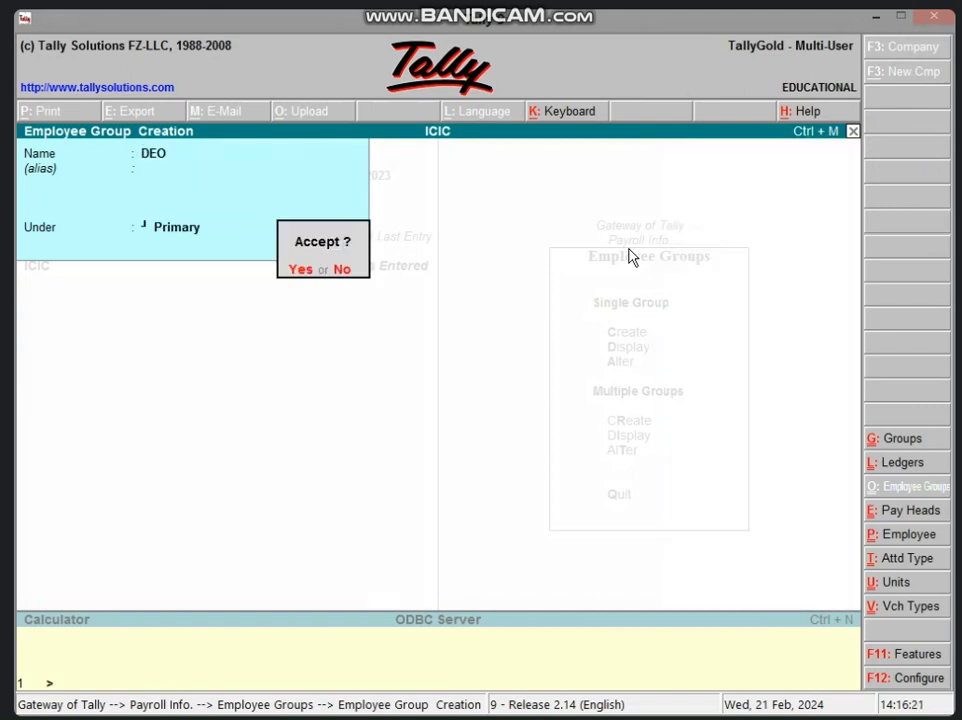
pyautogui.press('Return')
pyautogui.press('Escape')
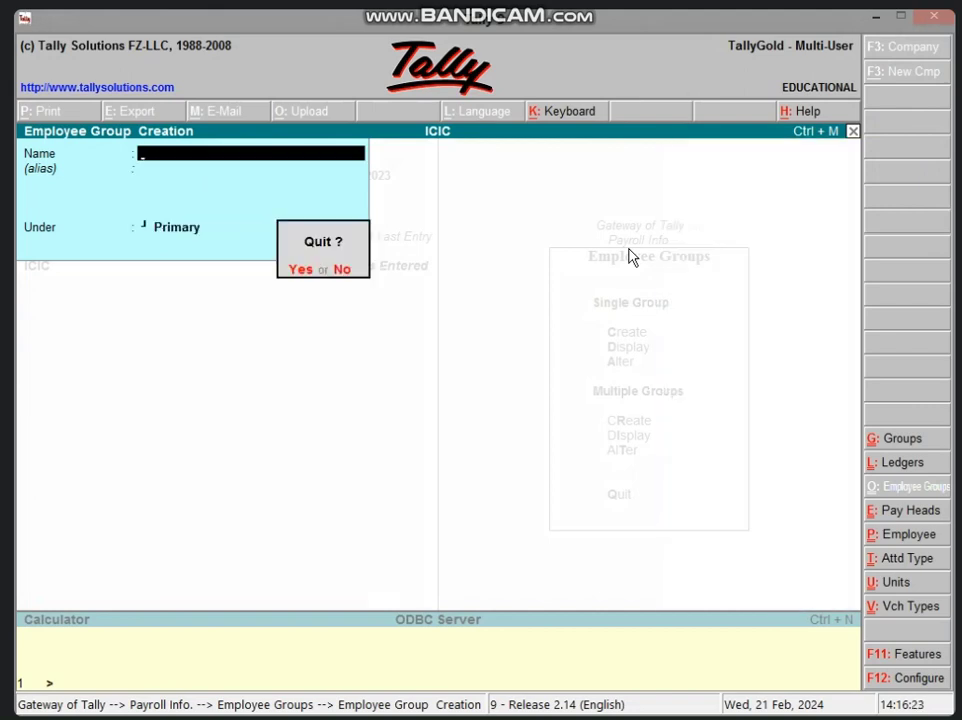
pyautogui.press('Return')
pyautogui.press('Escape')
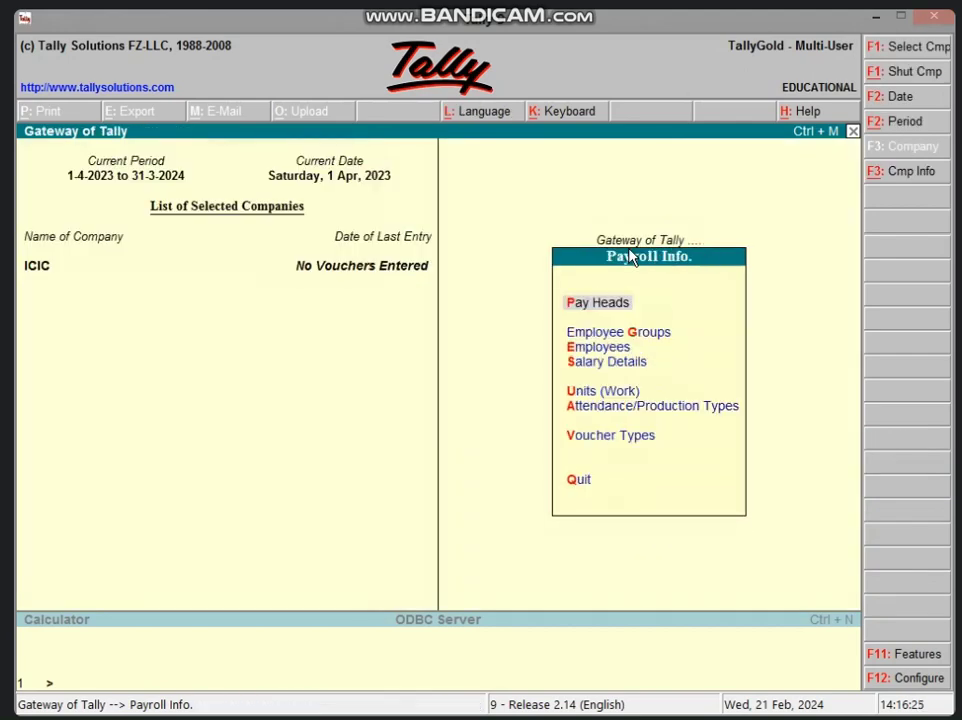
# Start a single employee record with the employee's name, under the DEO group, joining on 1-Apr-2023
pyautogui.press('Down')
pyautogui.press('Down')
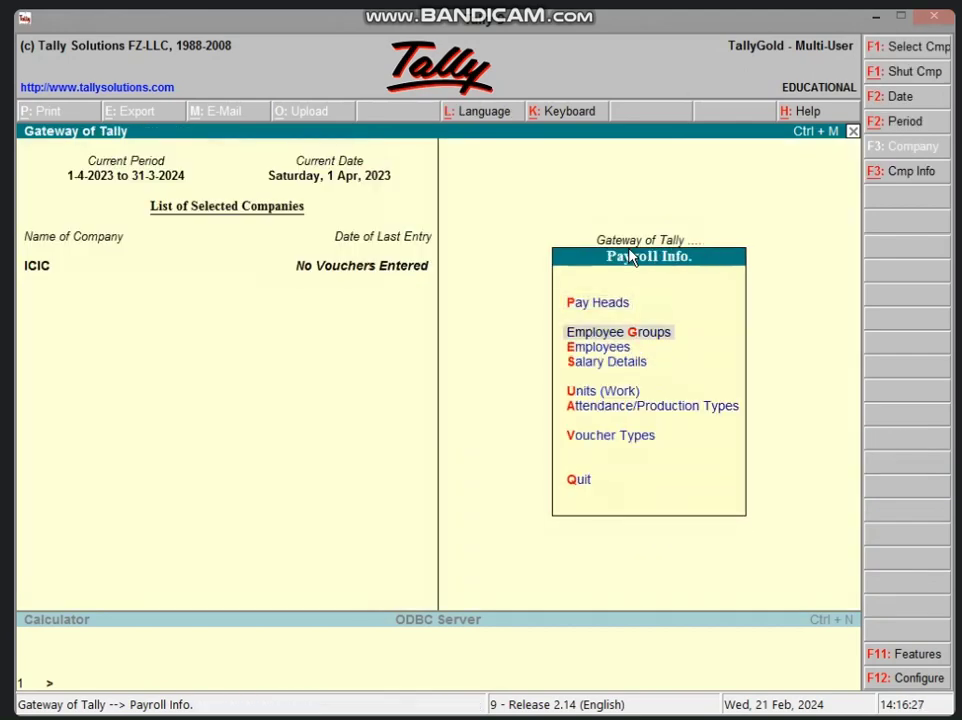
pyautogui.press('Return')
pyautogui.press('Return')
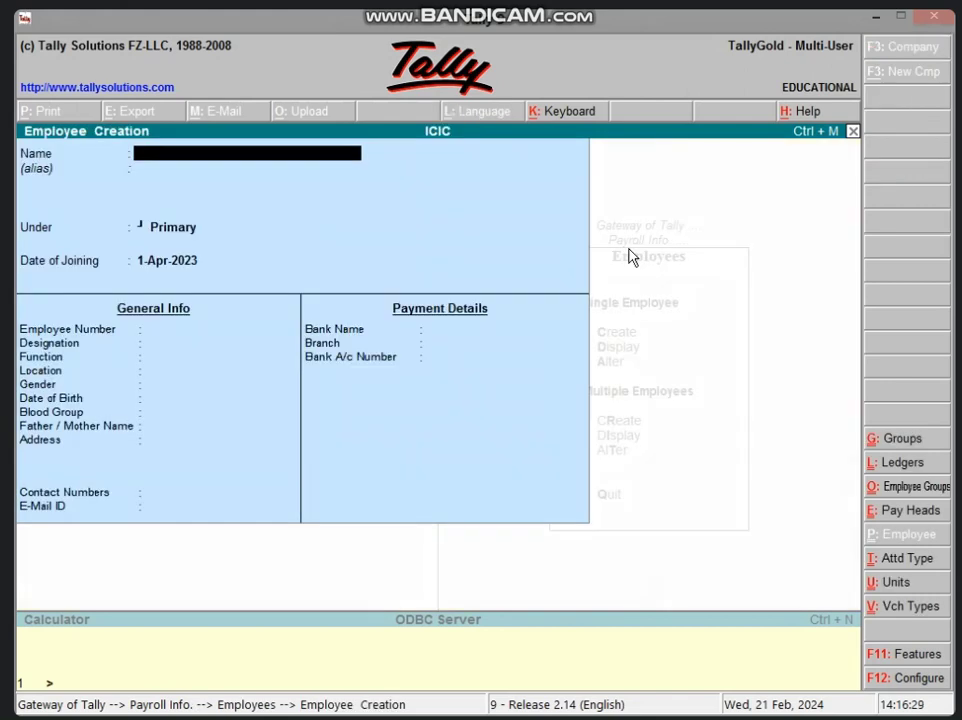
pyautogui.write('S')
pyautogui.press('BackSpace')
pyautogui.write('RAM')
pyautogui.press('Return')
pyautogui.press('Return')
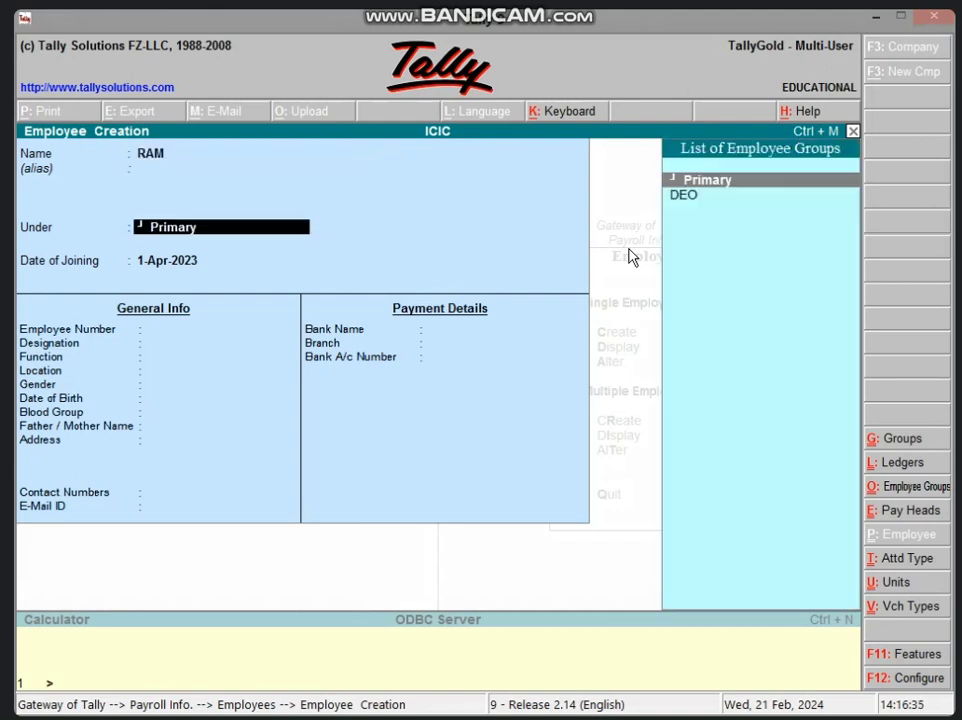
pyautogui.press('Down')
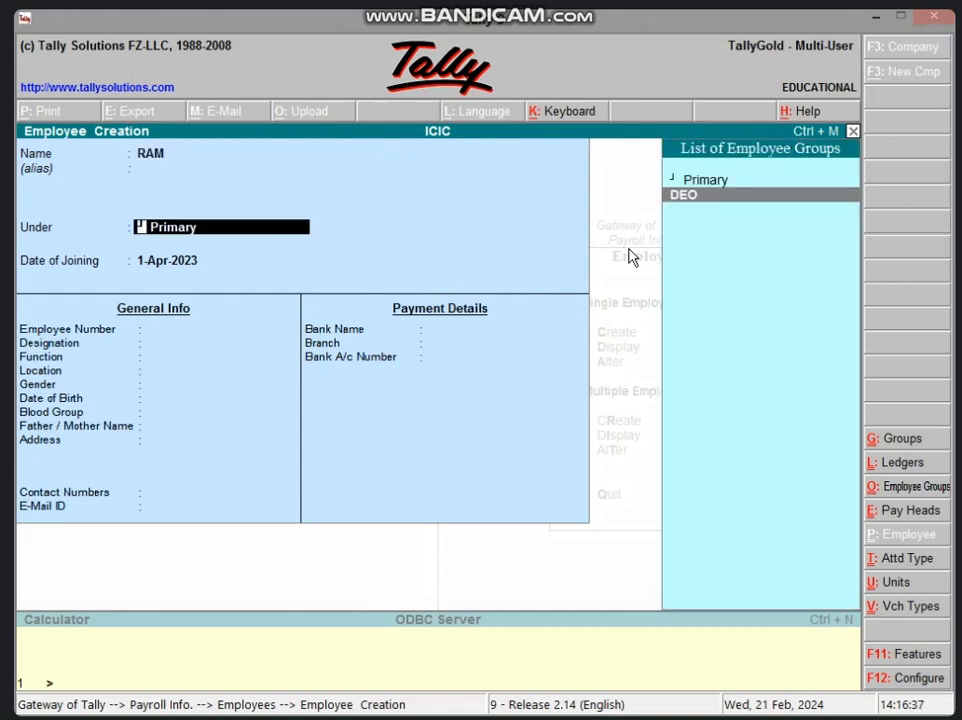
pyautogui.press('Return')
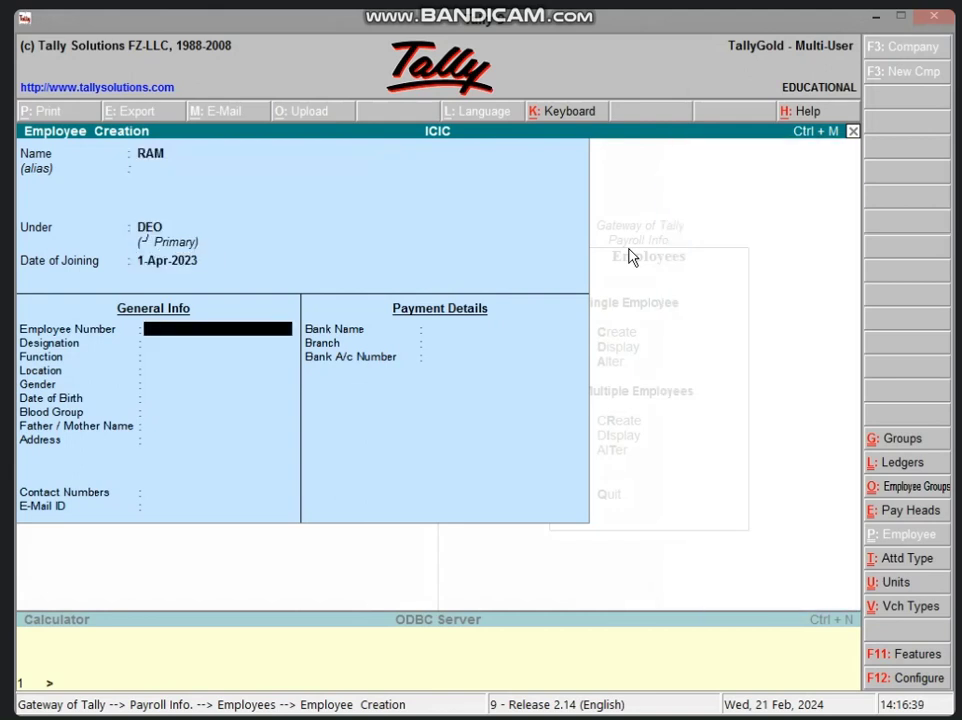
# Save the employee record with its general info and payment details left blank, and return to the Gateway of Tally
pyautogui.press('Return')
pyautogui.press('Return')
pyautogui.press('Return')
pyautogui.press('Return')
pyautogui.press('Return')
pyautogui.press('Return')
pyautogui.press('Return')
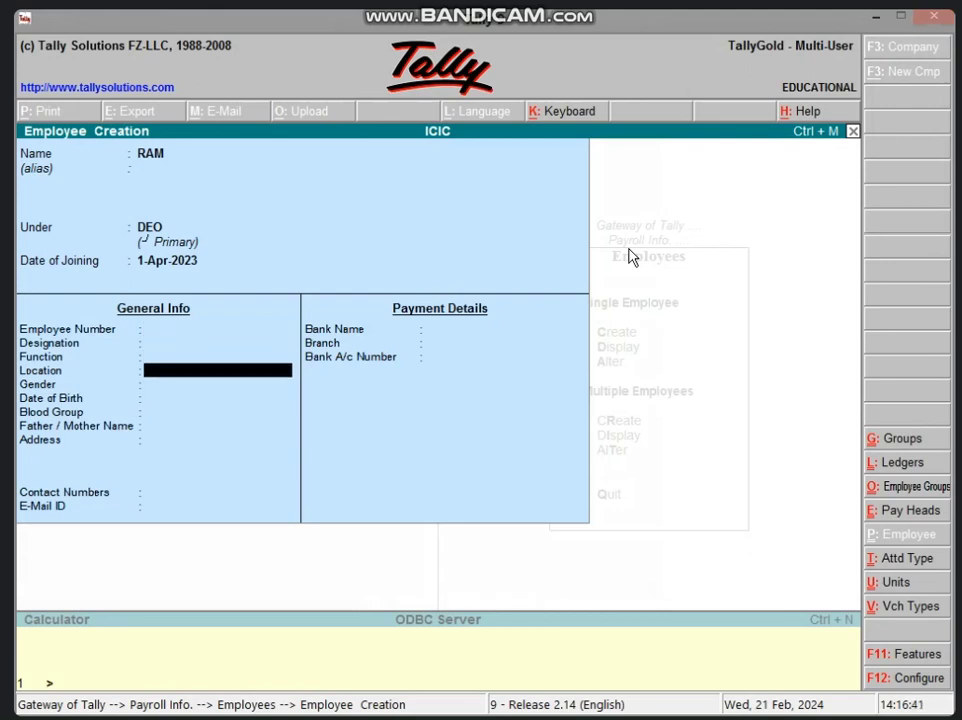
pyautogui.press('Return')
pyautogui.press('Return')
pyautogui.press('Return')
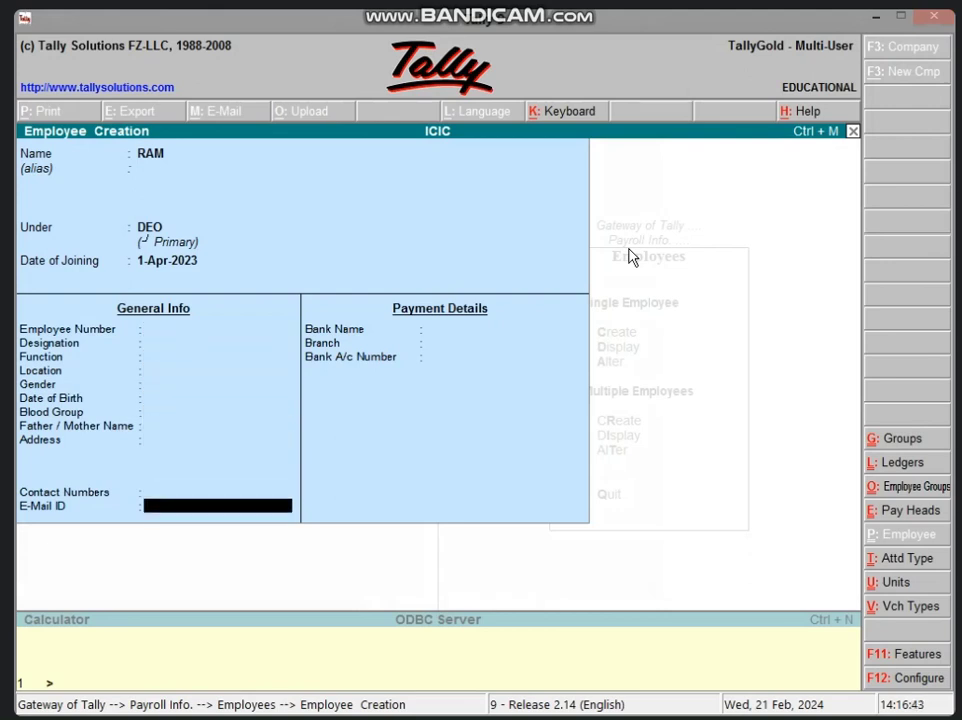
pyautogui.press('Return')
pyautogui.press('Return')
pyautogui.press('Return')
pyautogui.press('Return')
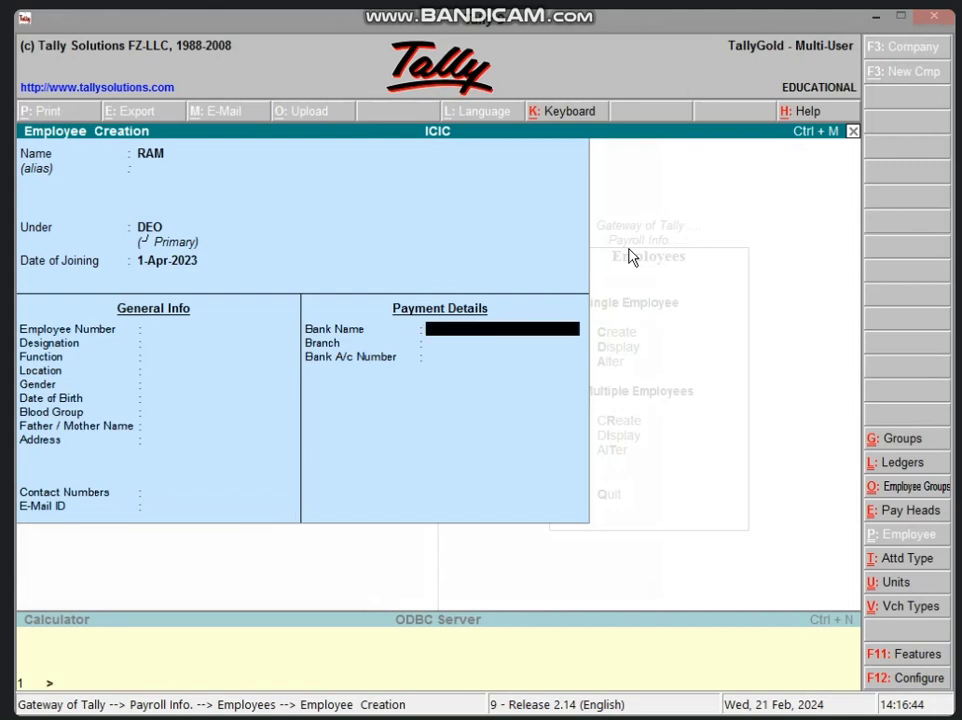
pyautogui.press('Return')
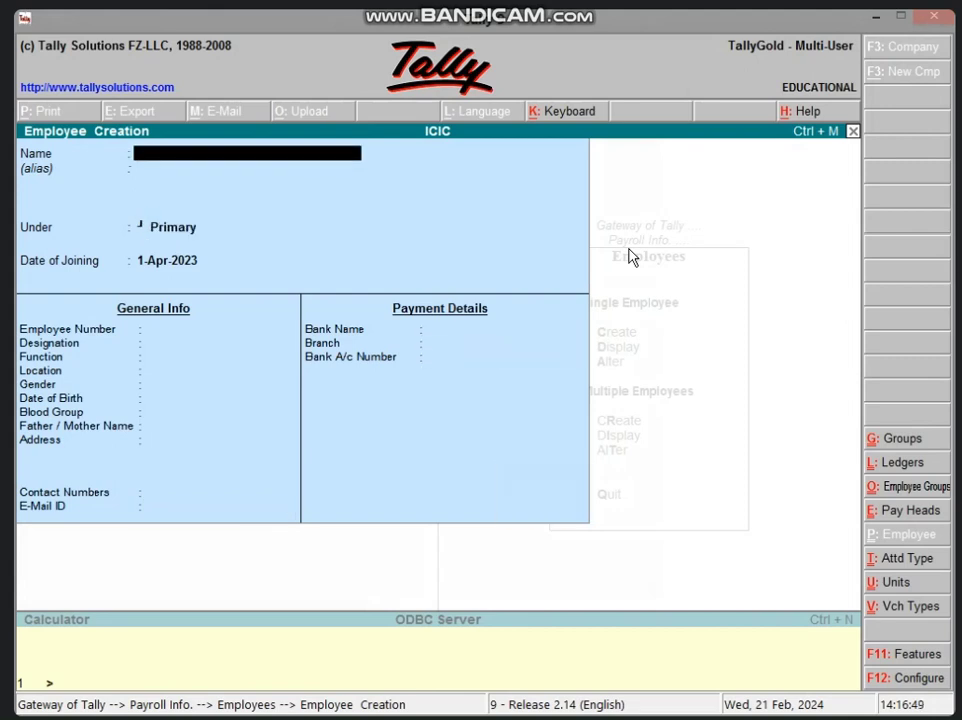
pyautogui.press('Escape')
pyautogui.press('Return')
pyautogui.press('Escape')
pyautogui.press('Escape')
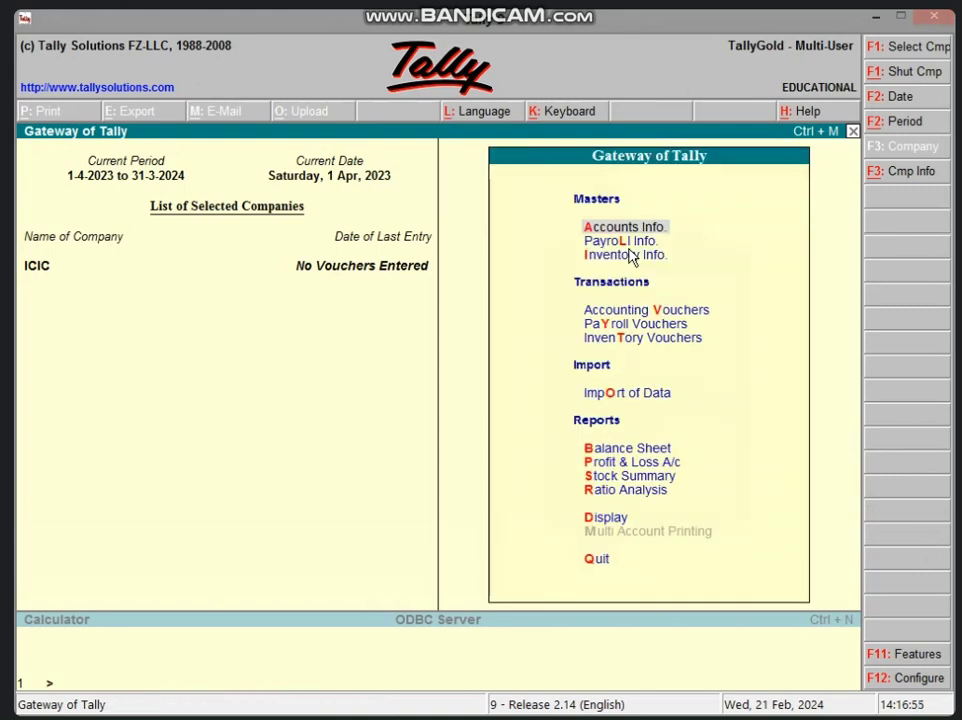
# Start a payroll voucher on the Cash account for the employee and add the SALARY pay head
pyautogui.press('y')
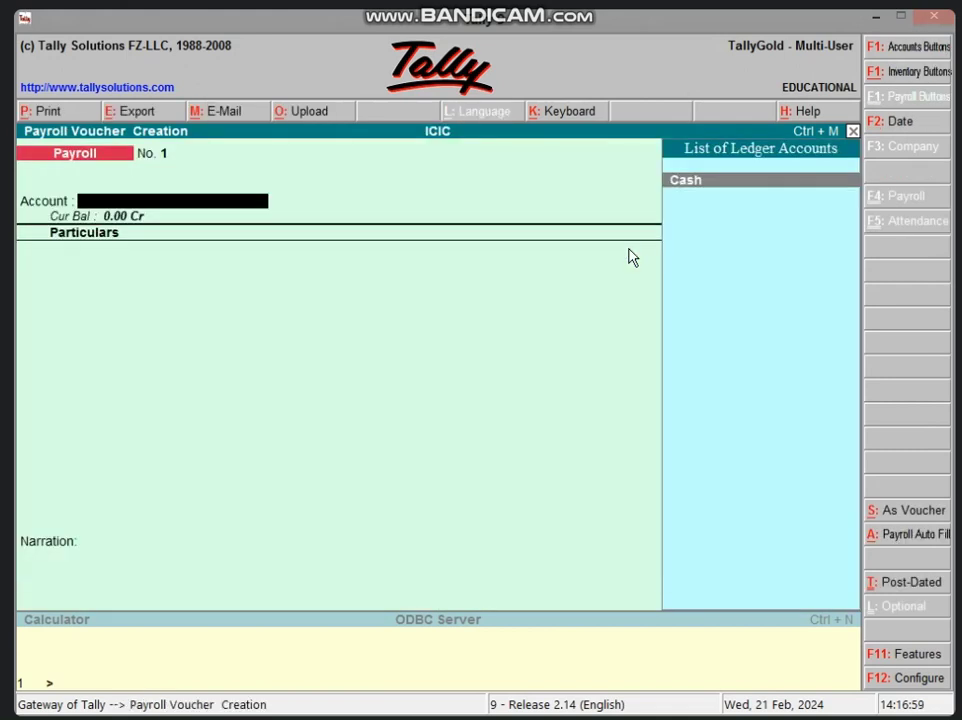
pyautogui.press('Return')
pyautogui.press('Return')
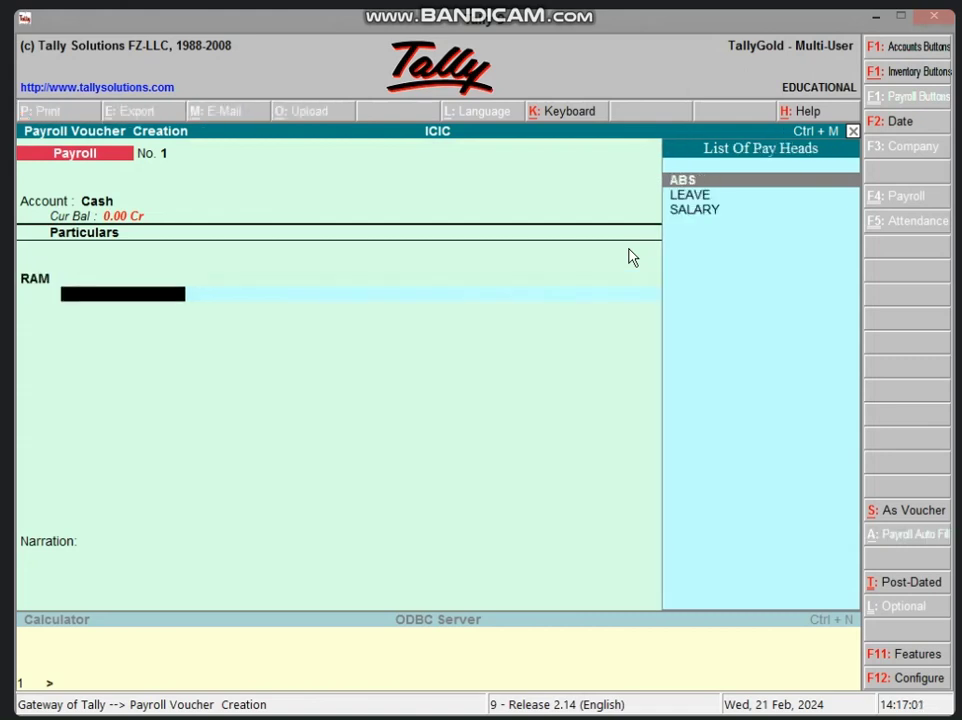
pyautogui.press('Down')
pyautogui.press('Down')
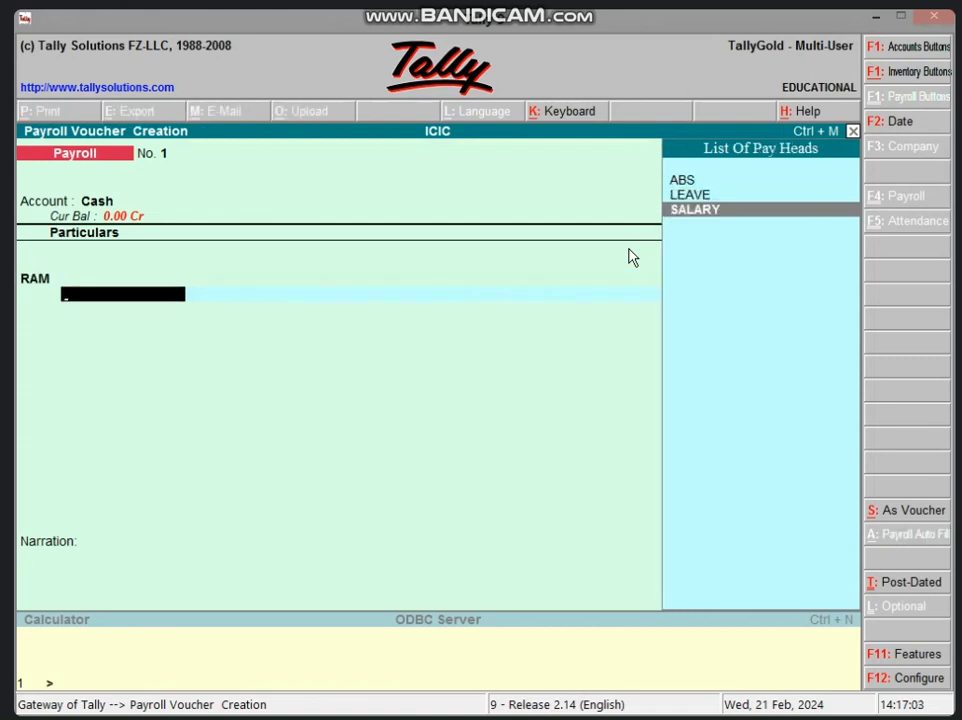
pyautogui.press('Return')
# Look up the employee's basic salary on Sheet1 in Excel and enter 5000 as the SALARY amount in the Tally voucher
pyautogui.click(876, 17)
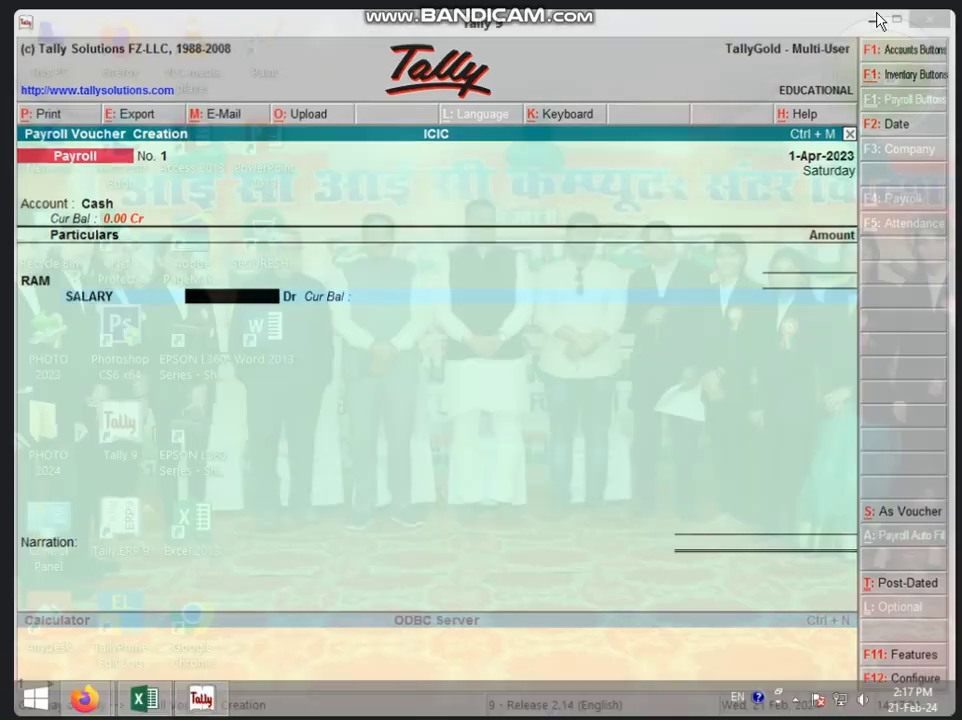
pyautogui.click(145, 698)
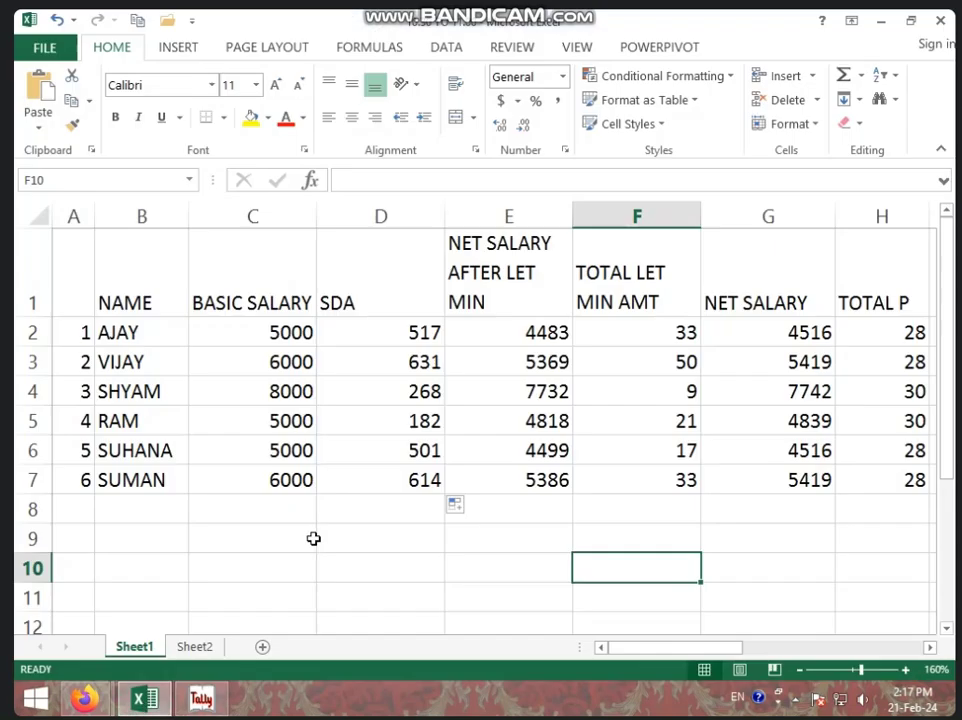
pyautogui.click(160, 428)
pyautogui.click(232, 428)
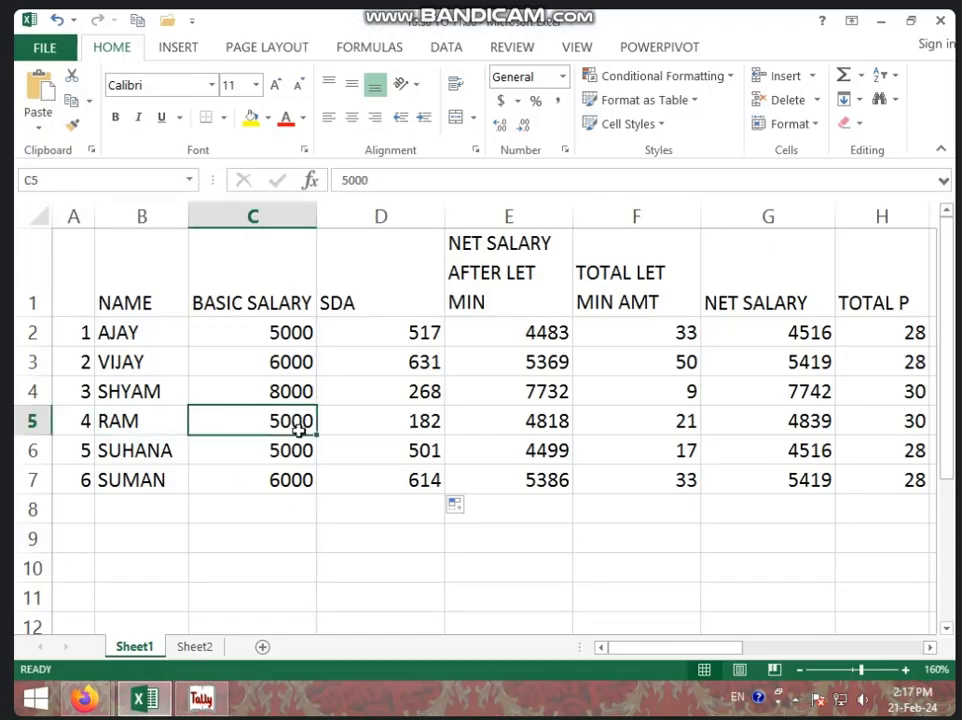
pyautogui.click(201, 698)
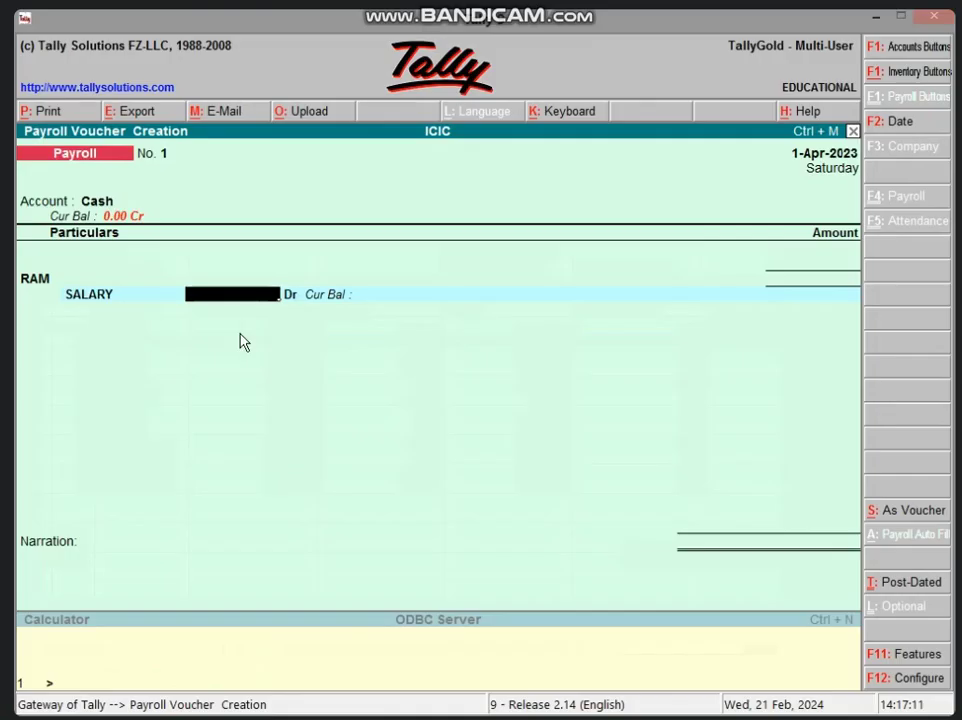
pyautogui.write('5000')
pyautogui.press('Return')
pyautogui.press('Return')
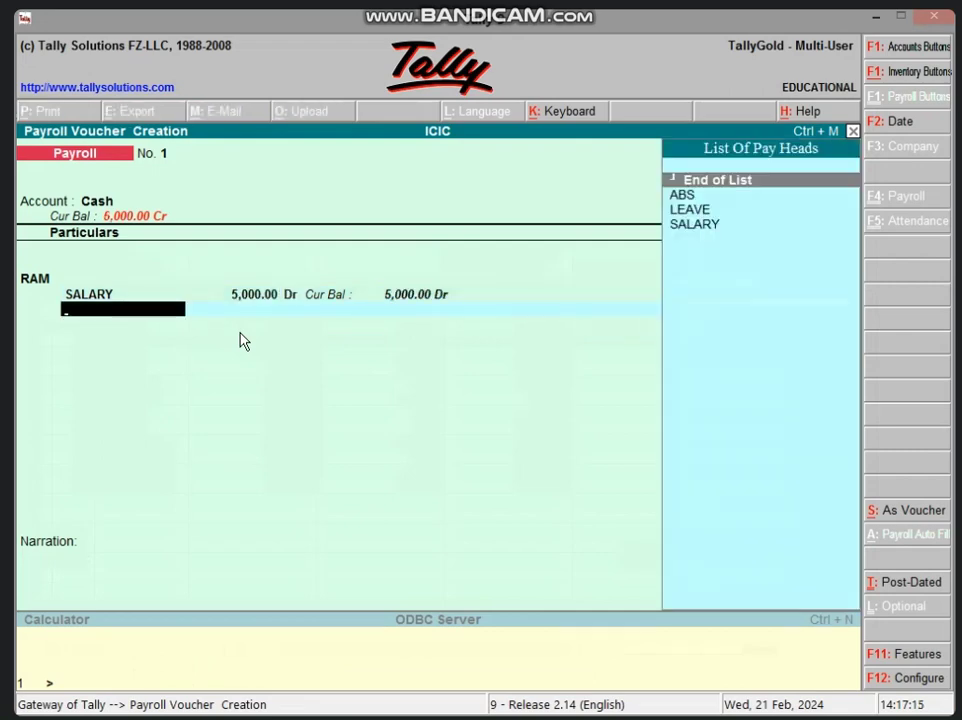
# Add the LEAVE pay head below SALARY in the employee's payroll voucher
pyautogui.press('Down')
pyautogui.press('Down')
pyautogui.press('Return')
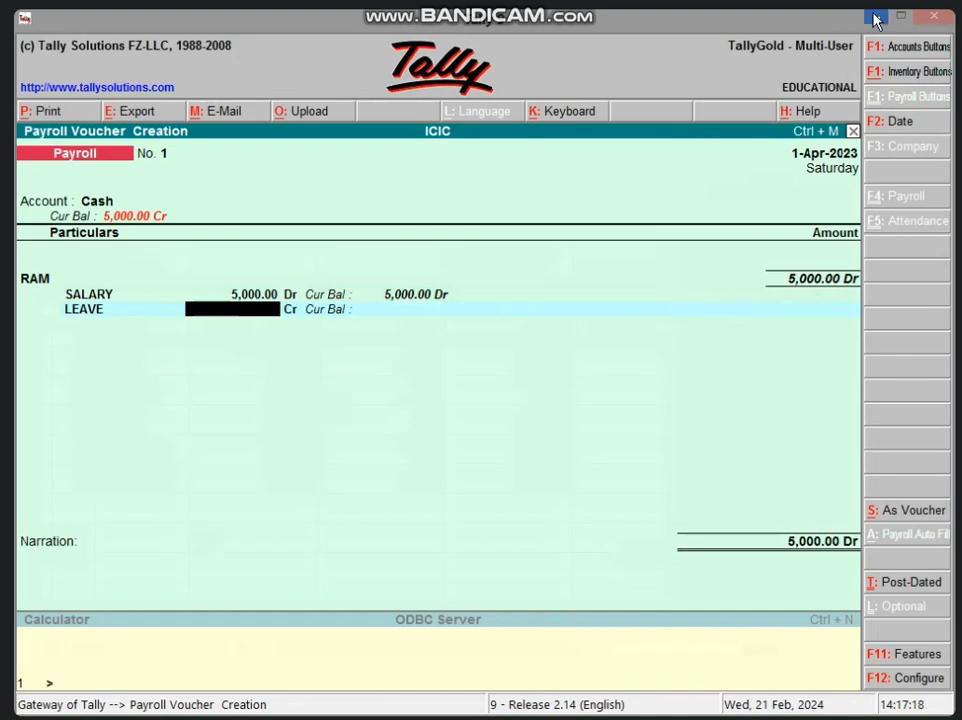
# Switch to the Excel workbook and freeze columns A to C on Sheet1
pyautogui.hotkey('alt', 'Tab')
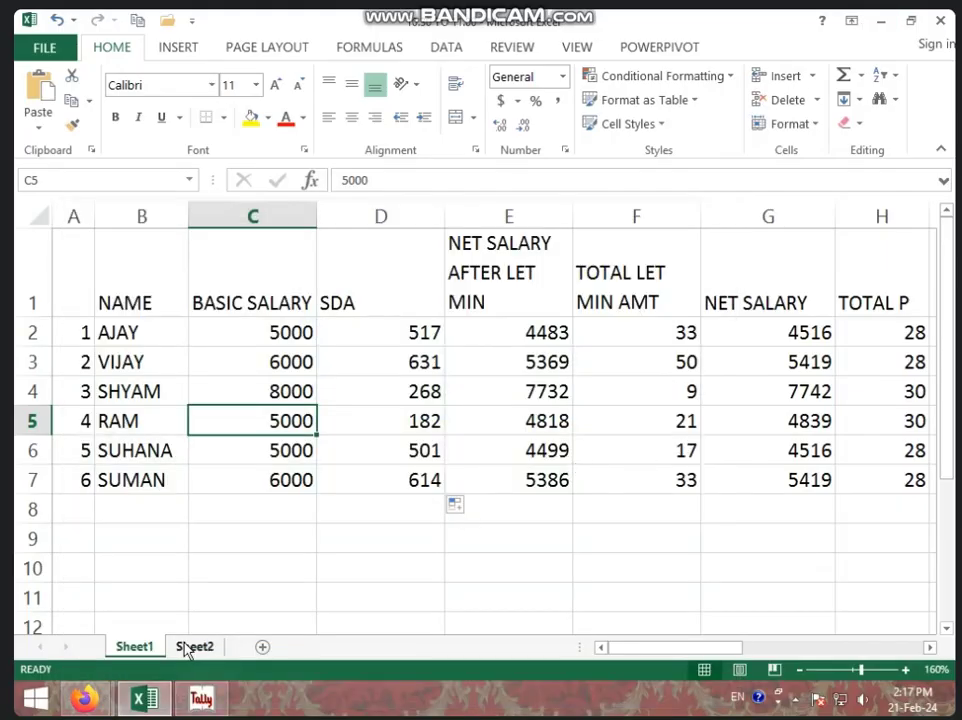
pyautogui.moveTo(628, 650); pyautogui.dragTo(657, 652)
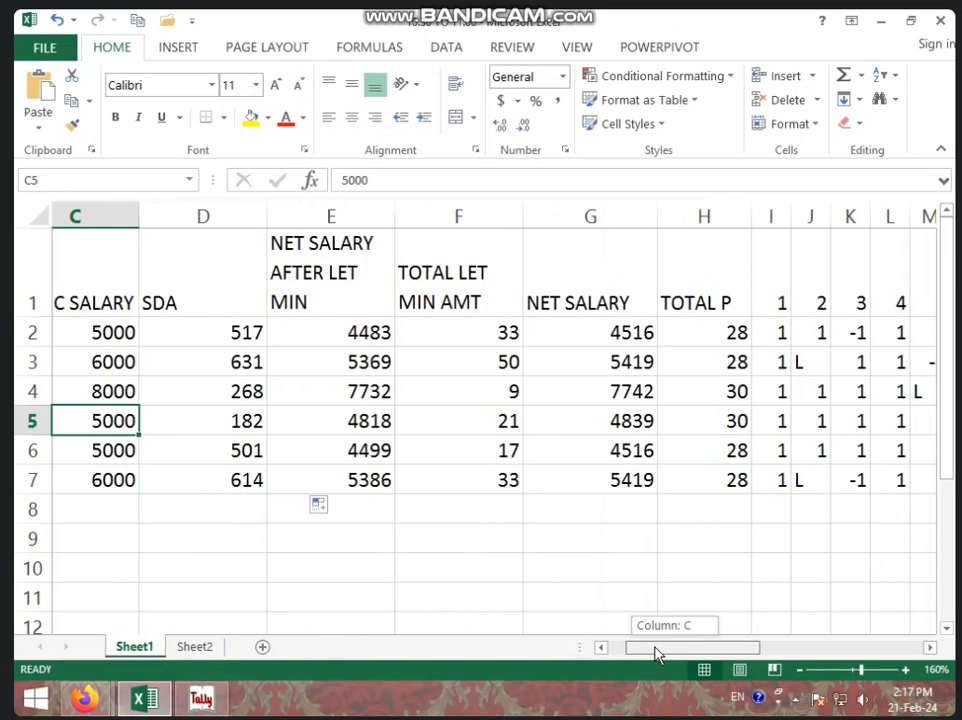
pyautogui.moveTo(657, 653); pyautogui.dragTo(557, 657)
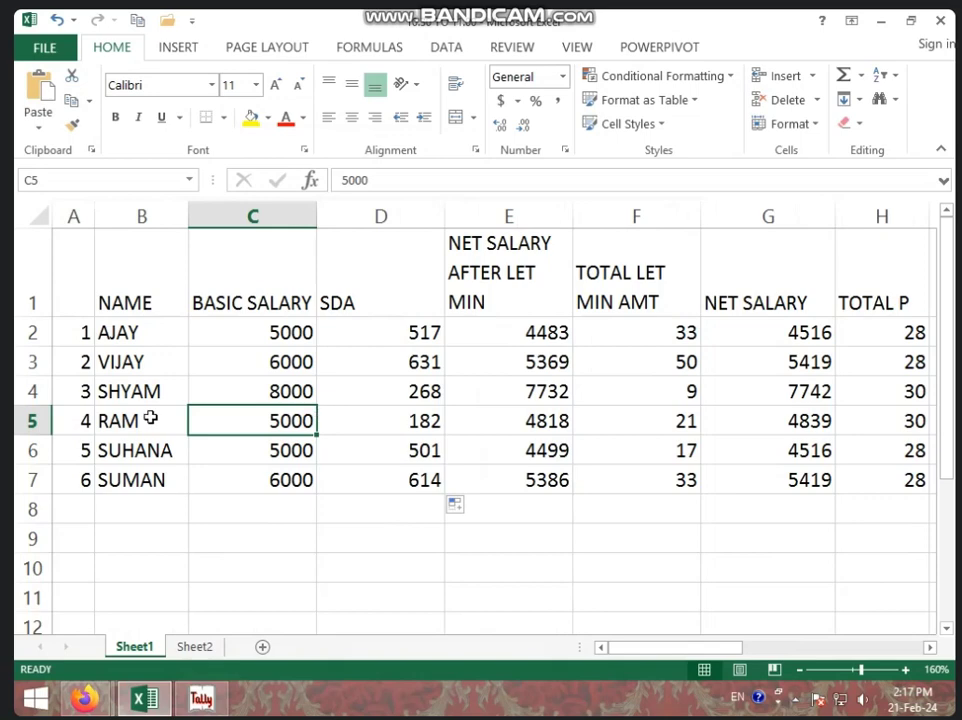
pyautogui.click(328, 212)
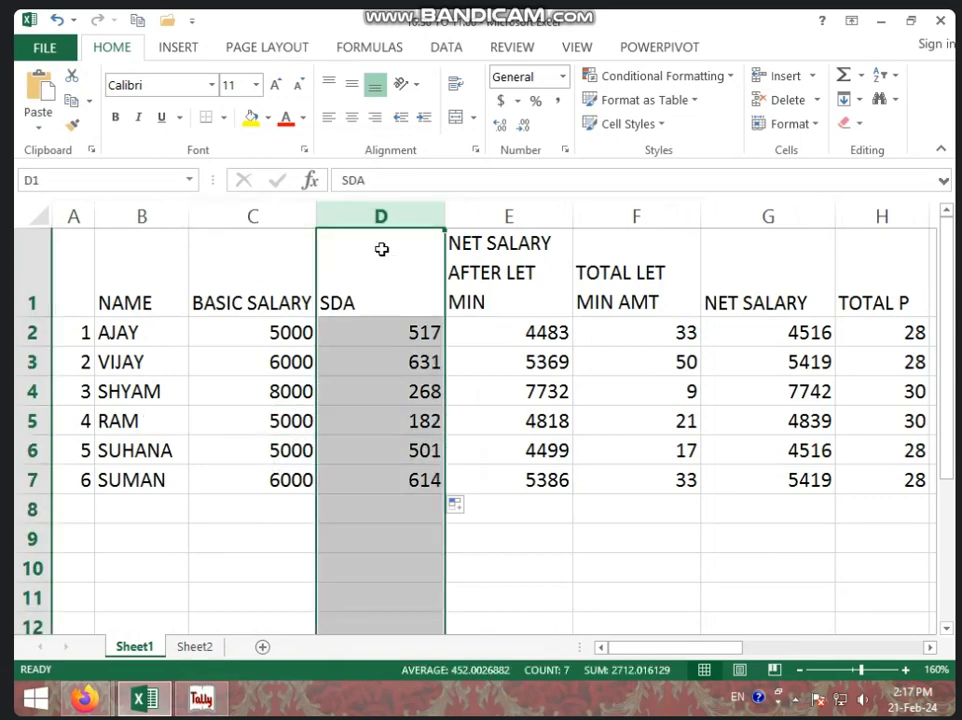
pyautogui.click(582, 47)
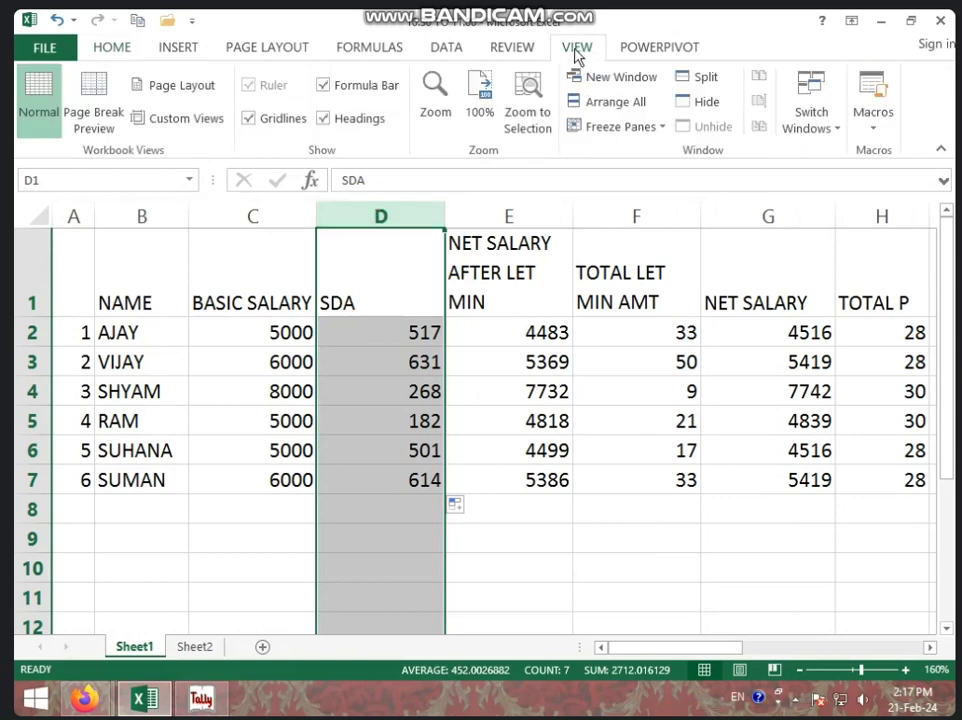
pyautogui.click(630, 128)
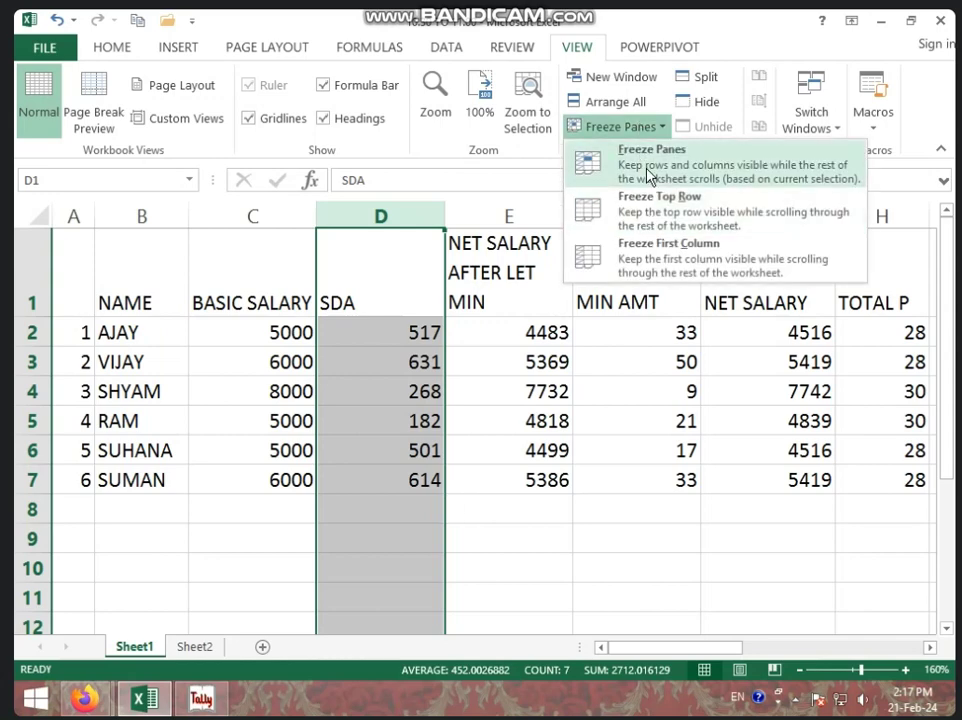
pyautogui.click(645, 172)
pyautogui.click(554, 569)
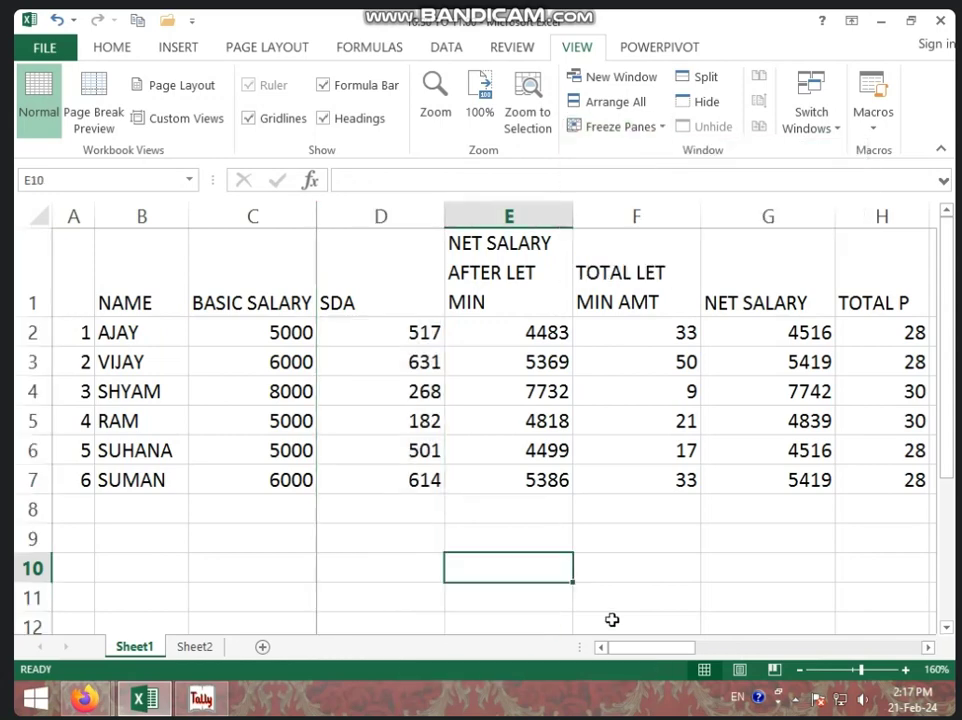
# Mark the employee in row 5 absent on day 5 by entering -1 in cell M5
pyautogui.moveTo(633, 648); pyautogui.dragTo(661, 651)
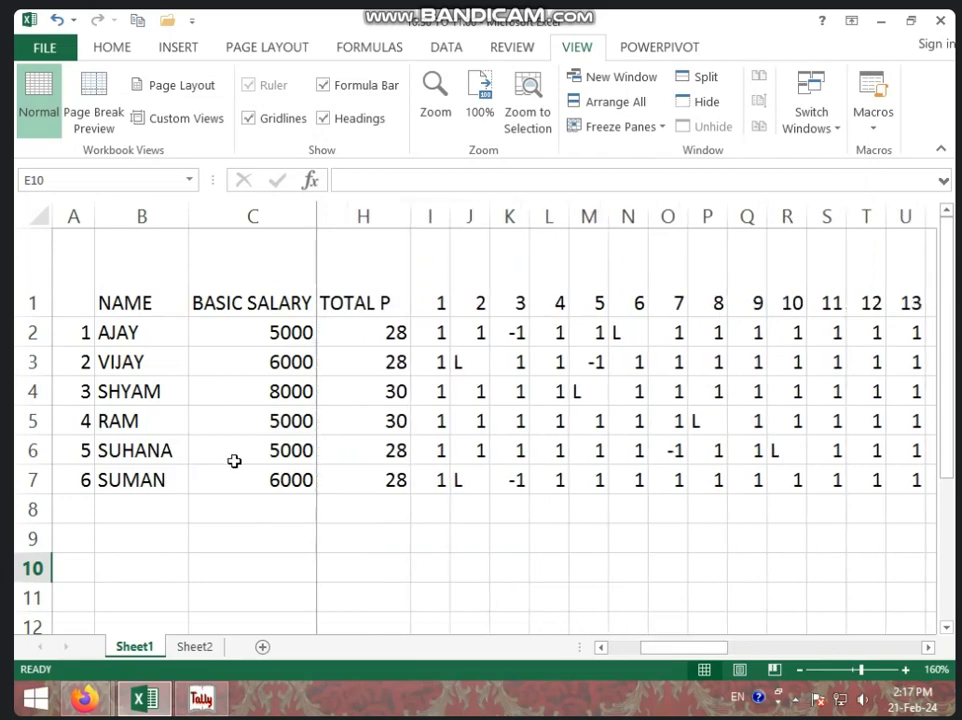
pyautogui.moveTo(688, 652); pyautogui.dragTo(677, 650)
pyautogui.click(488, 419)
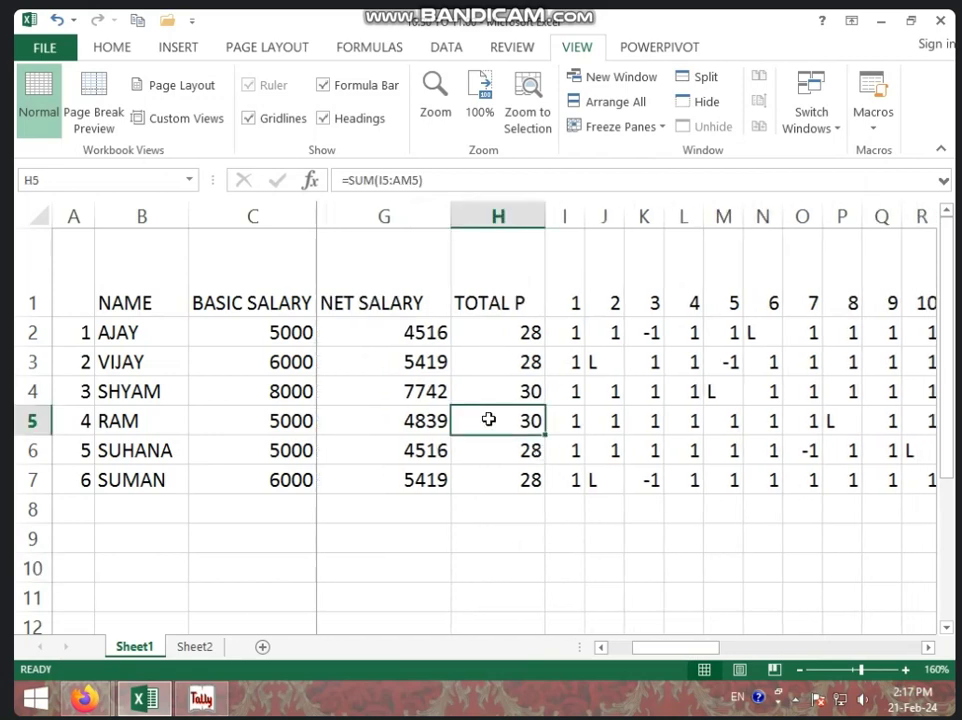
pyautogui.click(842, 423)
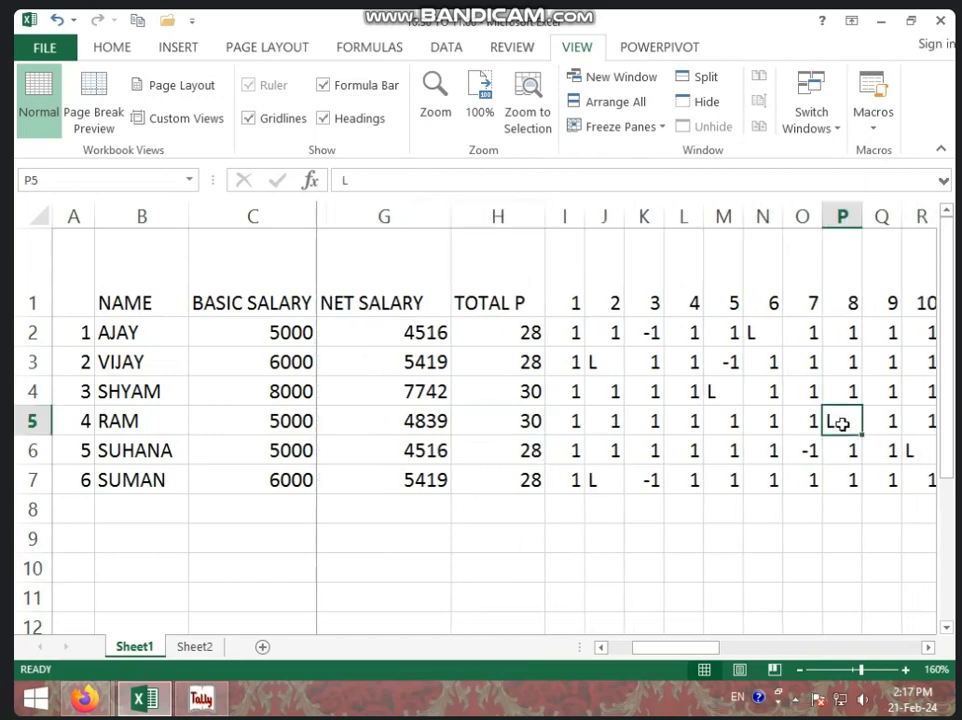
pyautogui.click(716, 418)
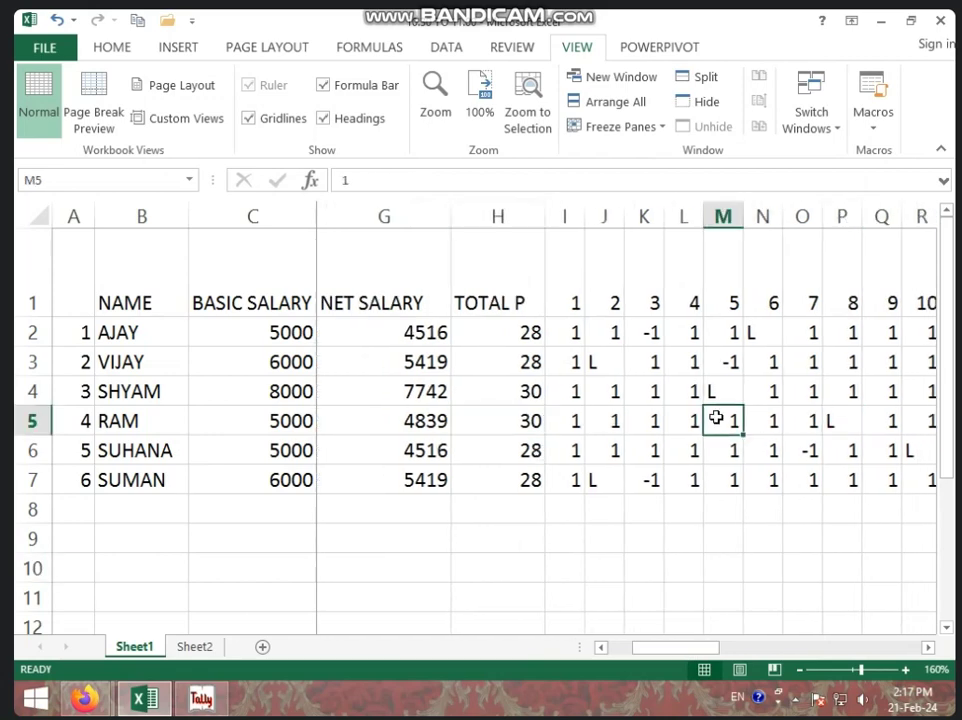
pyautogui.write('-1')
pyautogui.press('Return')
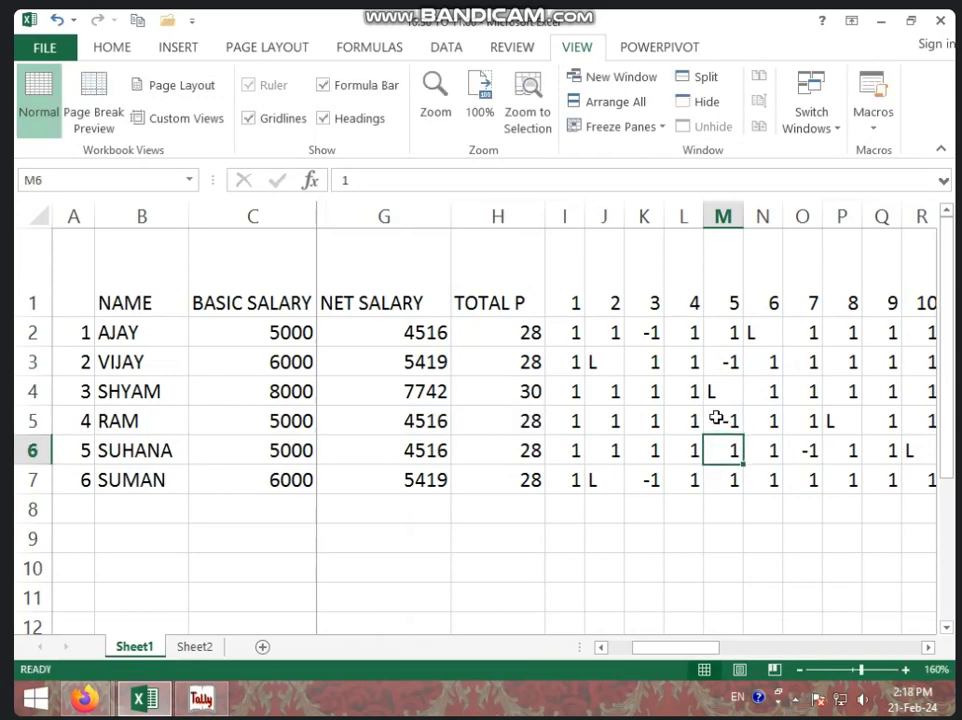
# Examine the row 5 attendance total with its day 5 and day 8 entries, and compare with the Tally voucher's LEAVE line
pyautogui.click(531, 421)
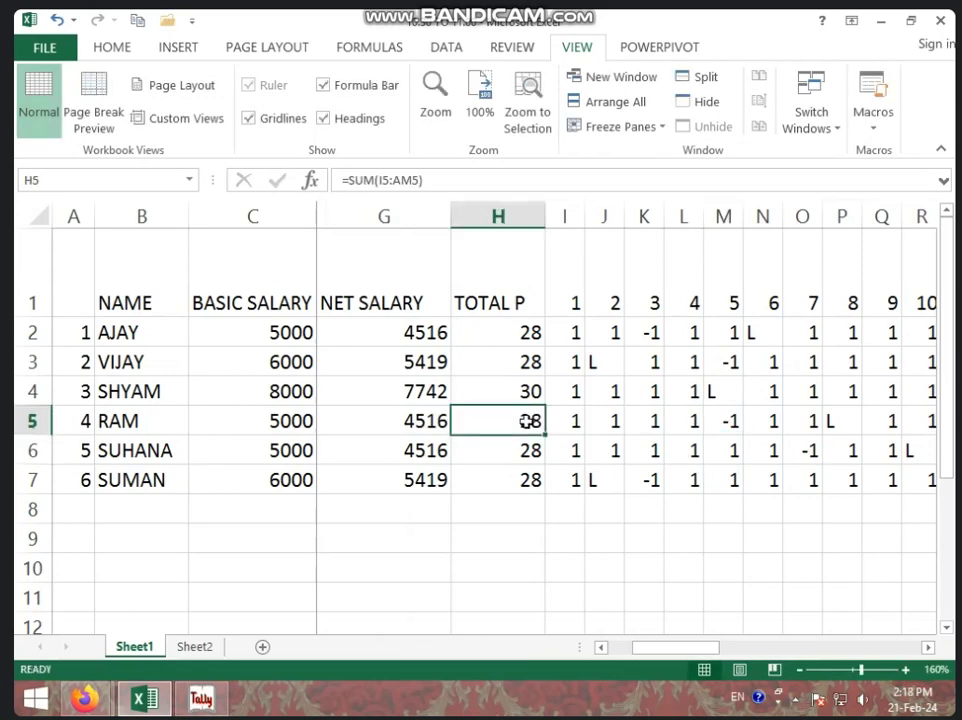
pyautogui.click(722, 425)
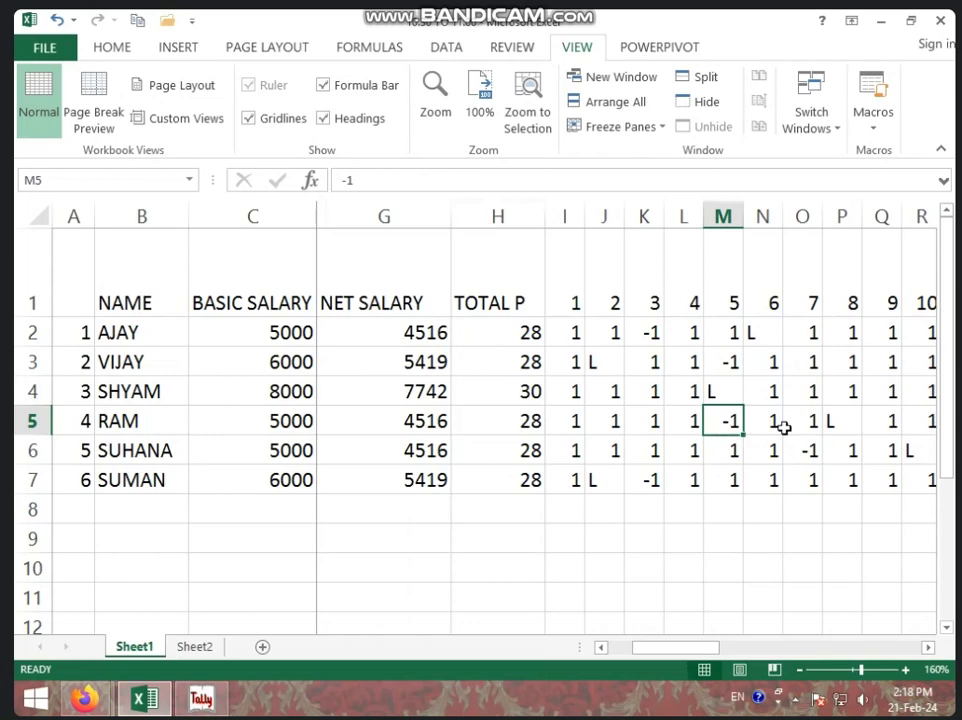
pyautogui.click(835, 422)
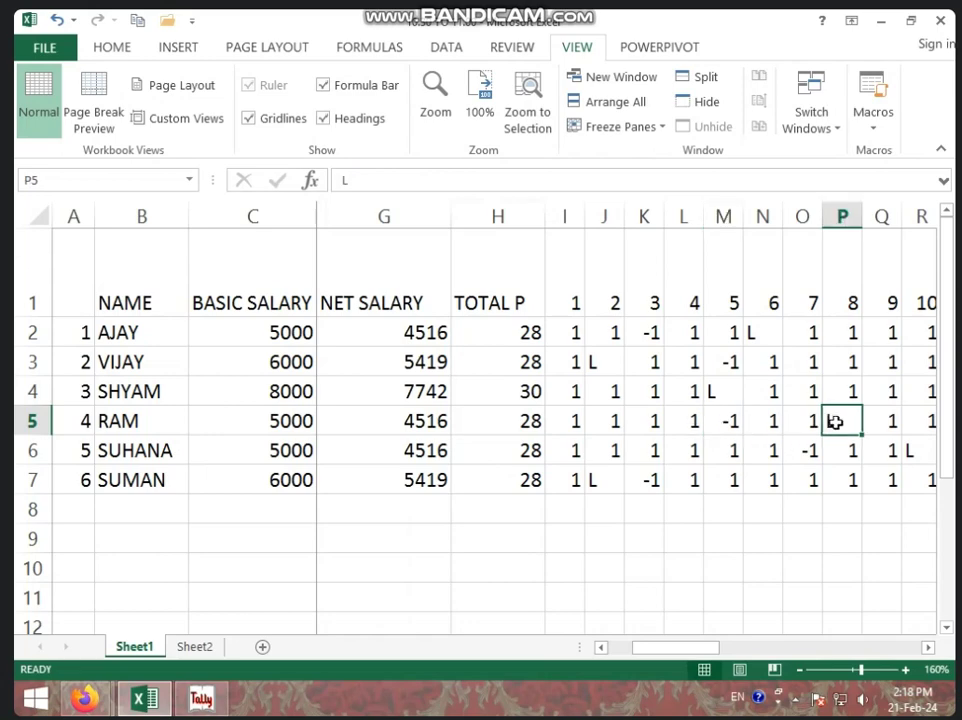
pyautogui.click(215, 690)
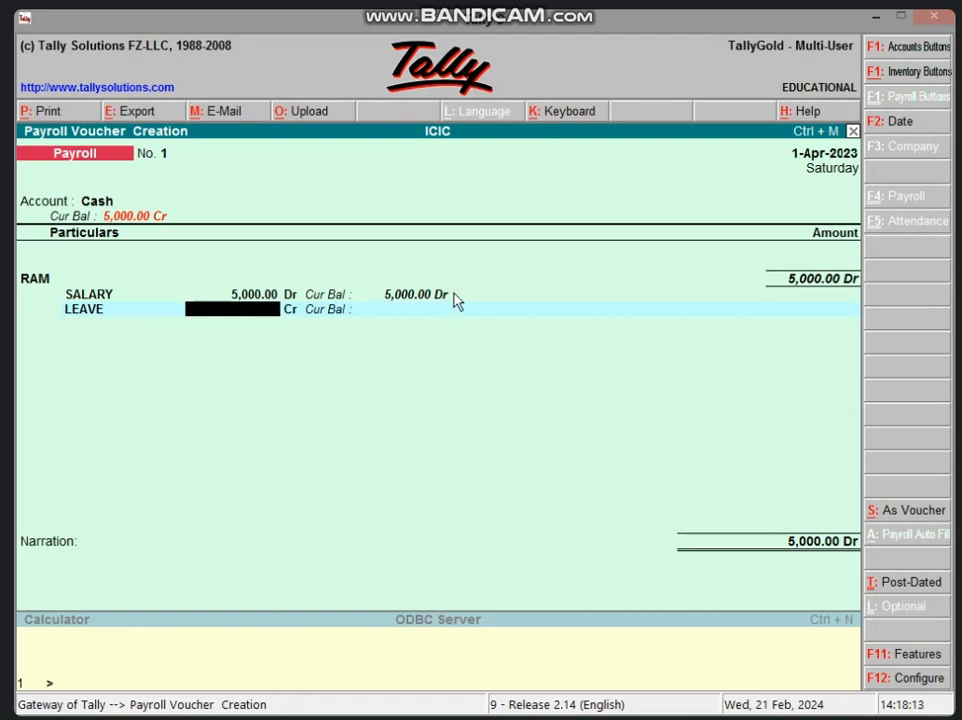
pyautogui.click(877, 18)
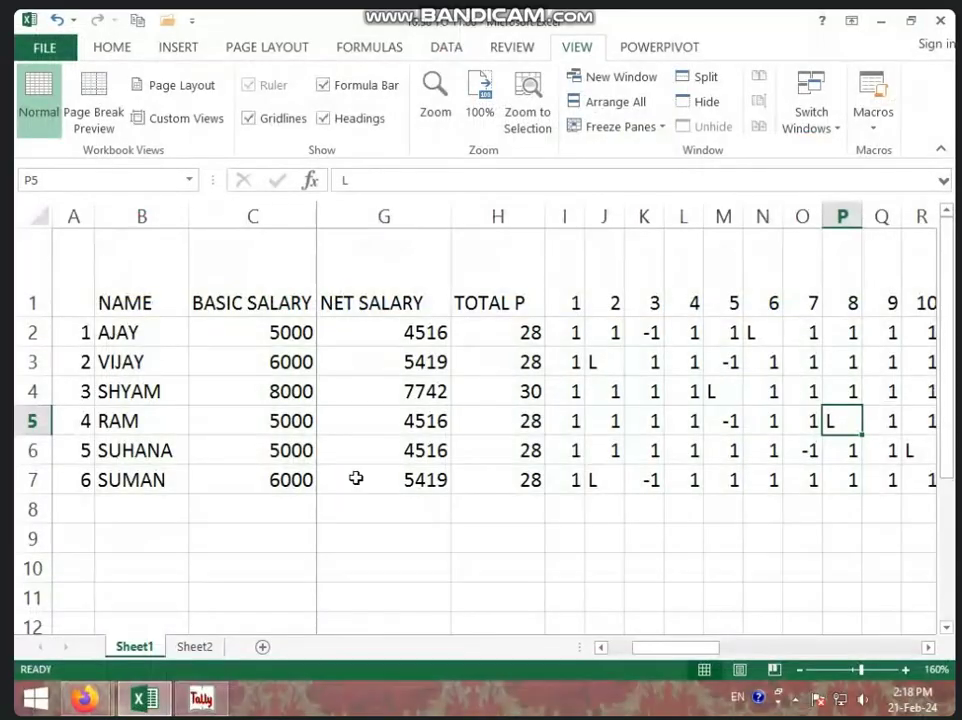
# Check the row 6 per day salary on Sheet2 and freeze that sheet's columns A to C
pyautogui.click(195, 647)
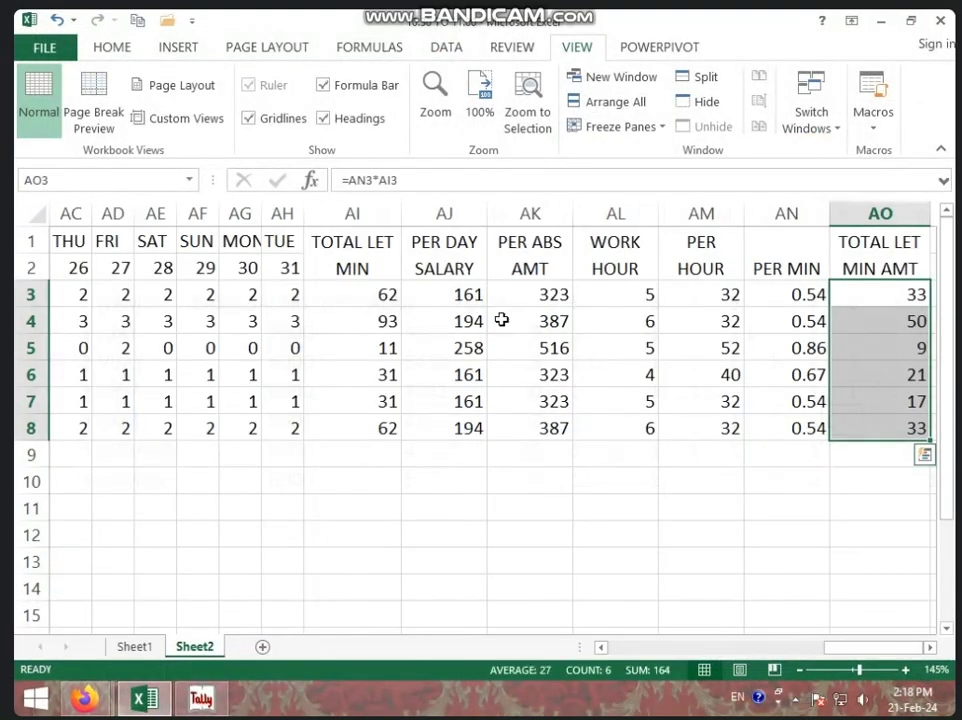
pyautogui.click(447, 369)
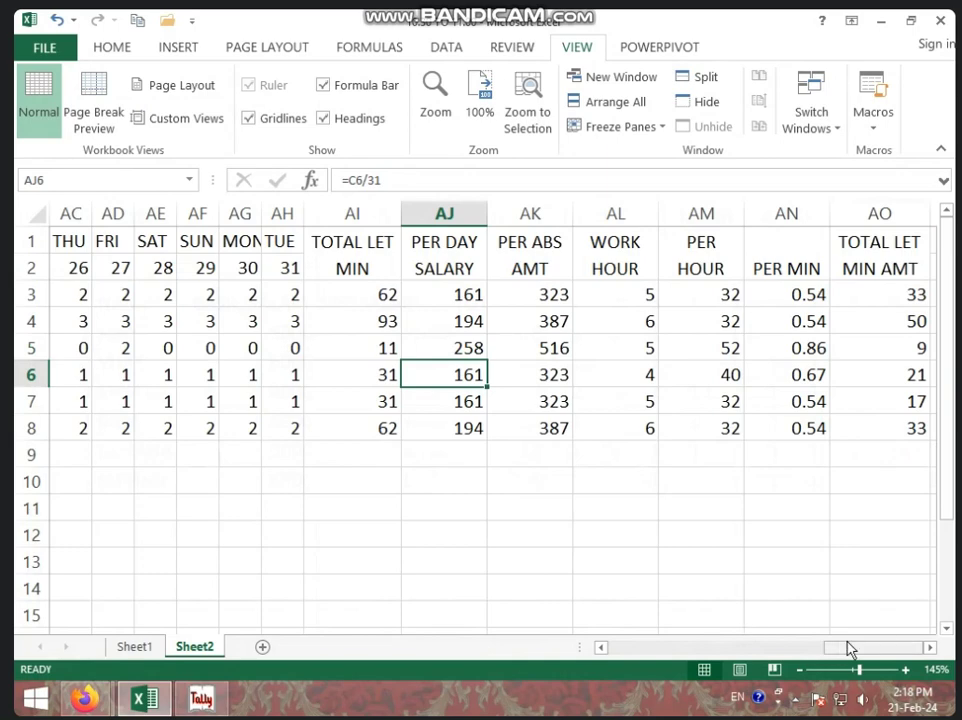
pyautogui.moveTo(848, 648); pyautogui.dragTo(600, 648)
pyautogui.click(318, 215)
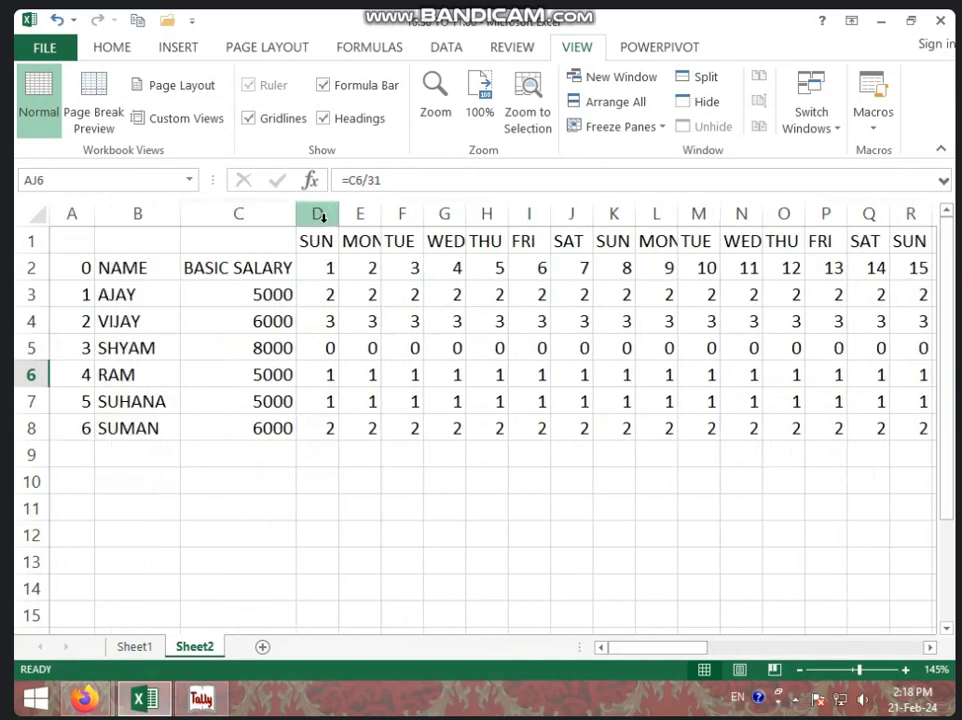
pyautogui.click(617, 128)
pyautogui.click(624, 168)
pyautogui.click(474, 552)
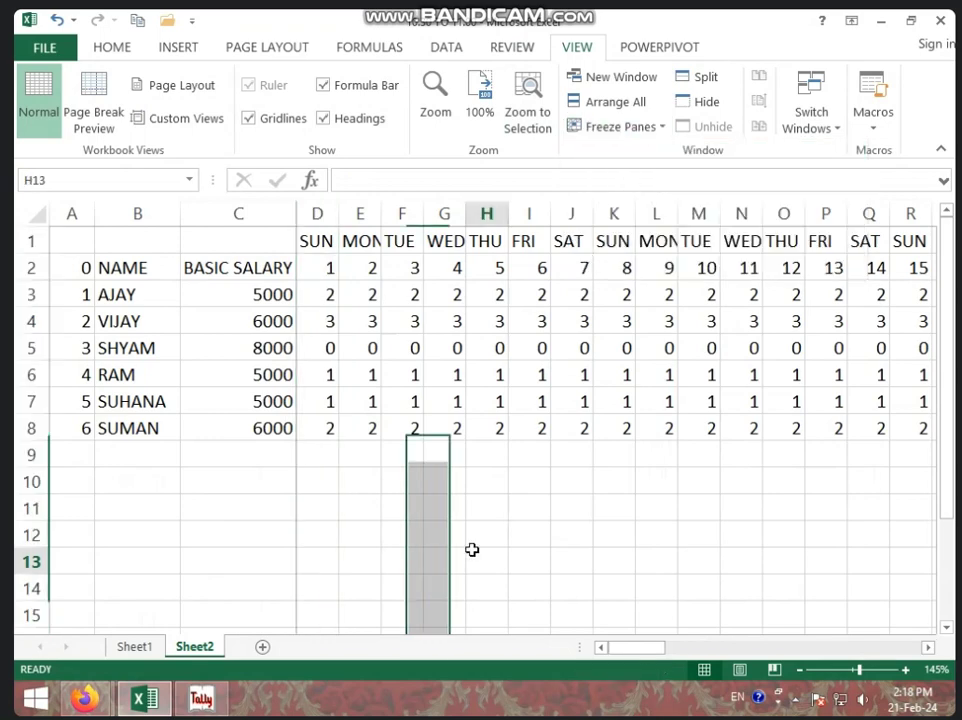
# Check the row 6 per day salary on Sheet2 and enter 161 as the LEAVE amount in the Tally payroll voucher
pyautogui.moveTo(618, 648); pyautogui.dragTo(886, 640)
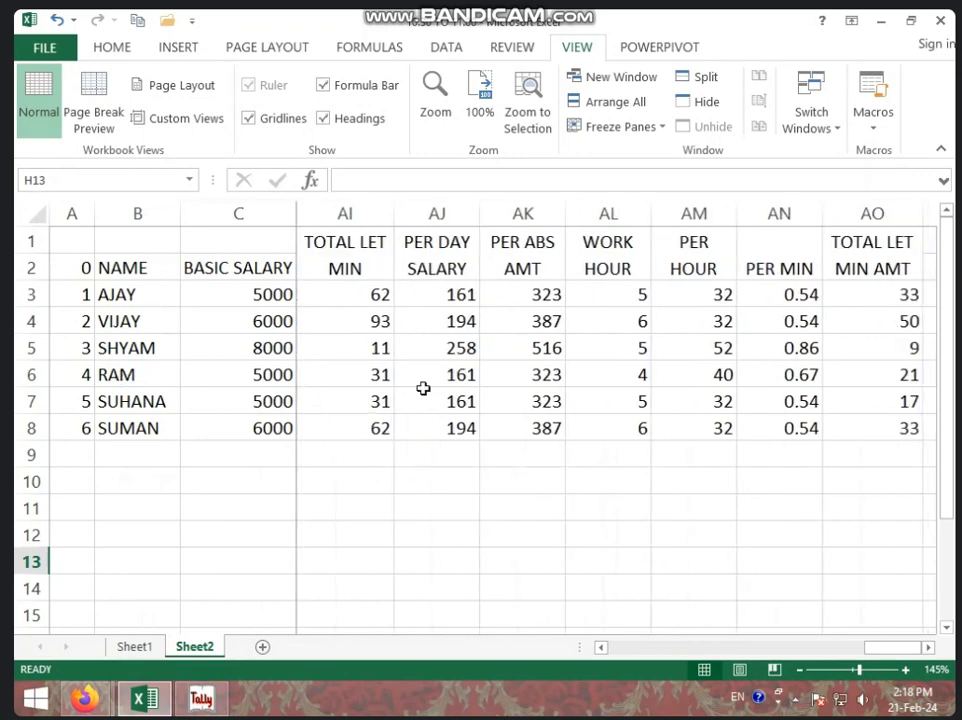
pyautogui.click(438, 384)
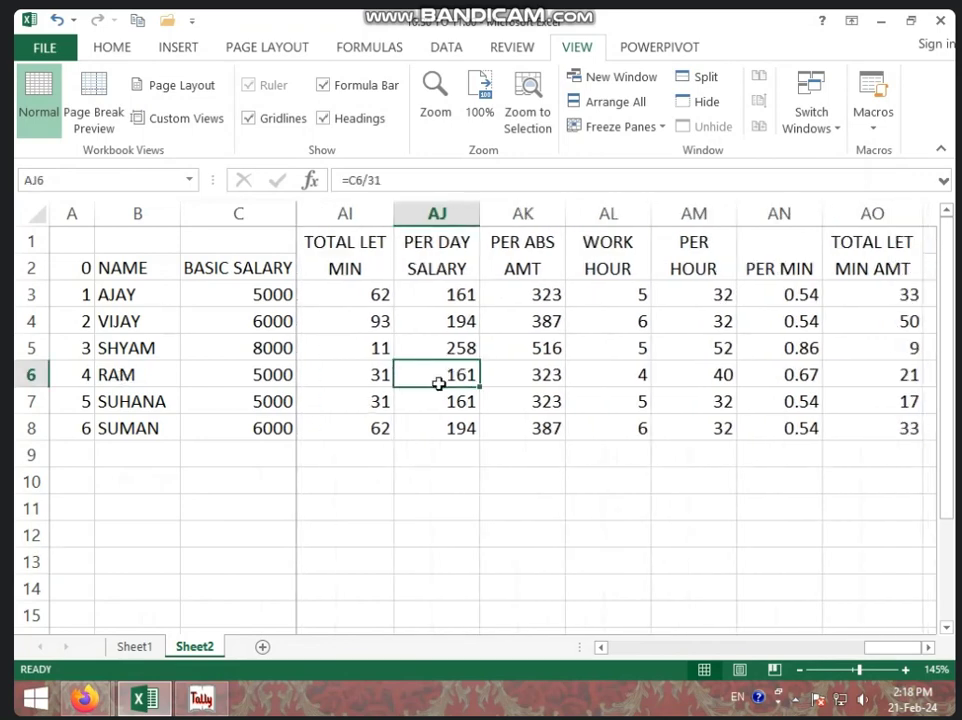
pyautogui.click(198, 700)
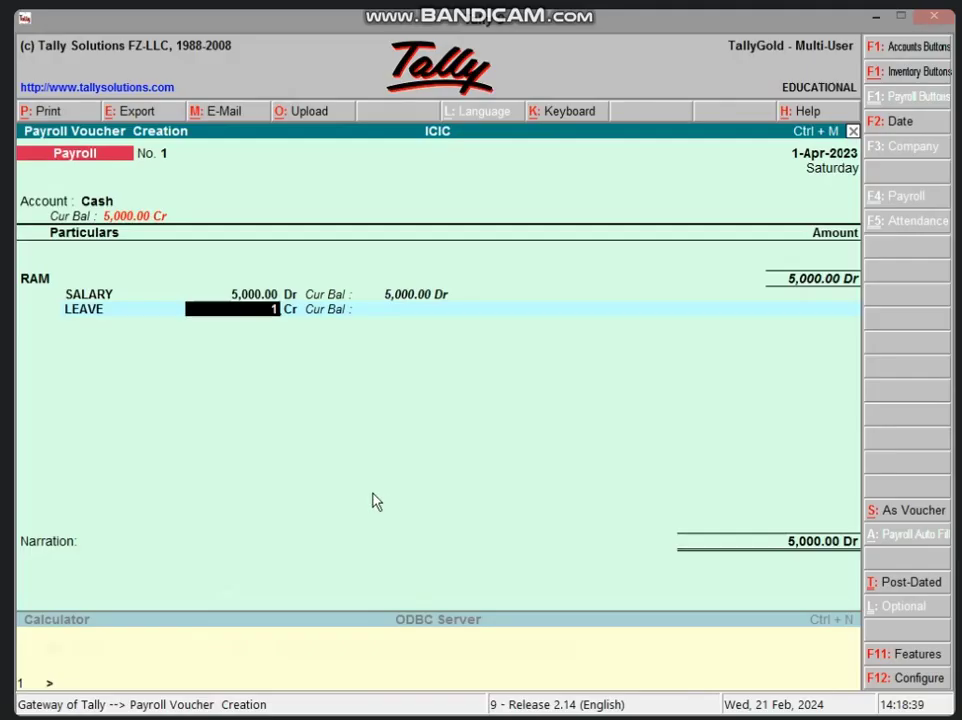
pyautogui.write('61')
pyautogui.press('Return')
pyautogui.press('Return')
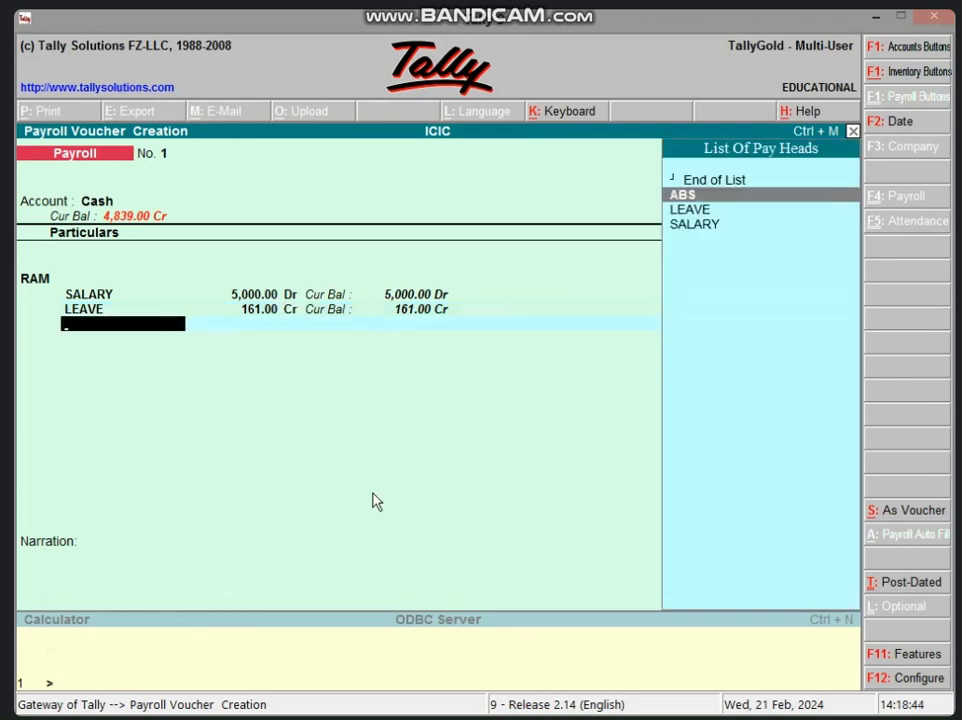
# Add the ABS pay head to the voucher with 323, taken from the row 6 PER ABS AMT on Sheet2
pyautogui.press('Return')
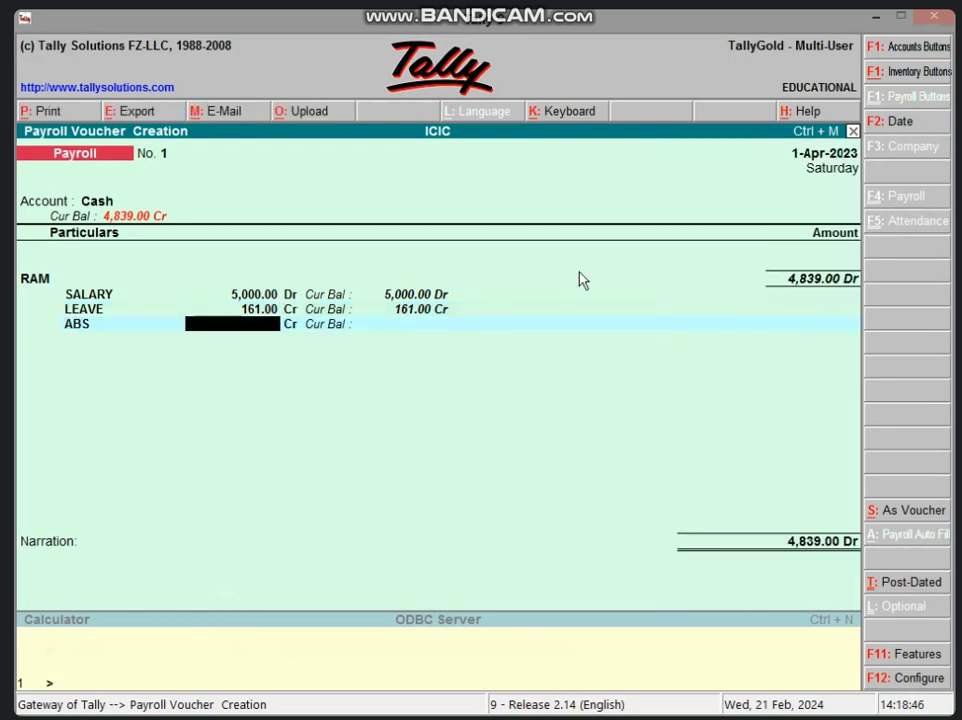
pyautogui.click(871, 17)
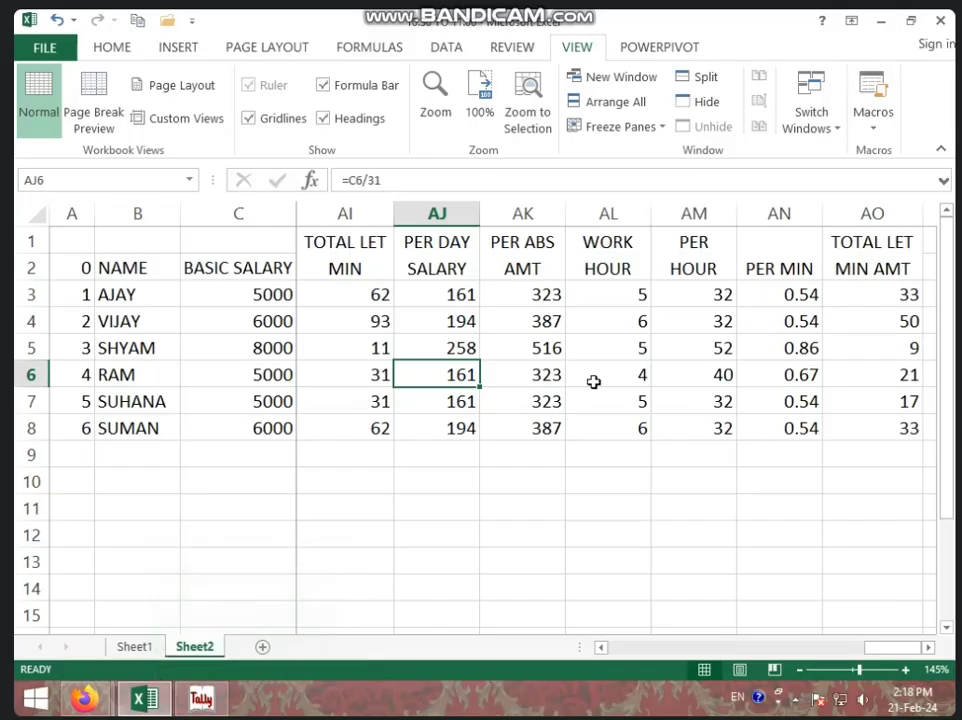
pyautogui.click(524, 373)
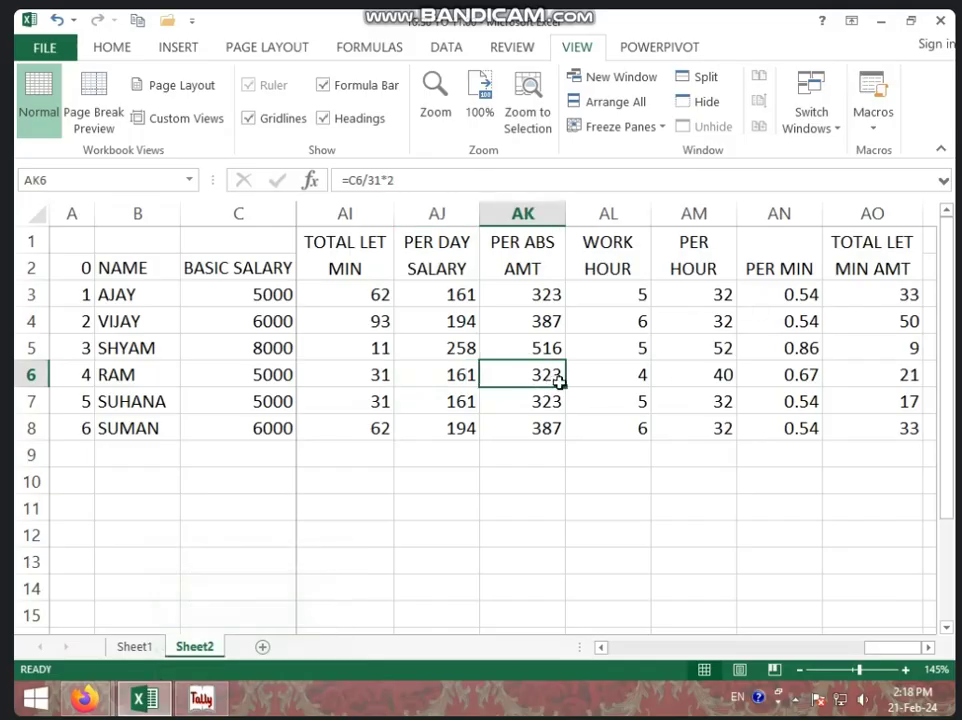
pyautogui.click(166, 702)
pyautogui.click(200, 700)
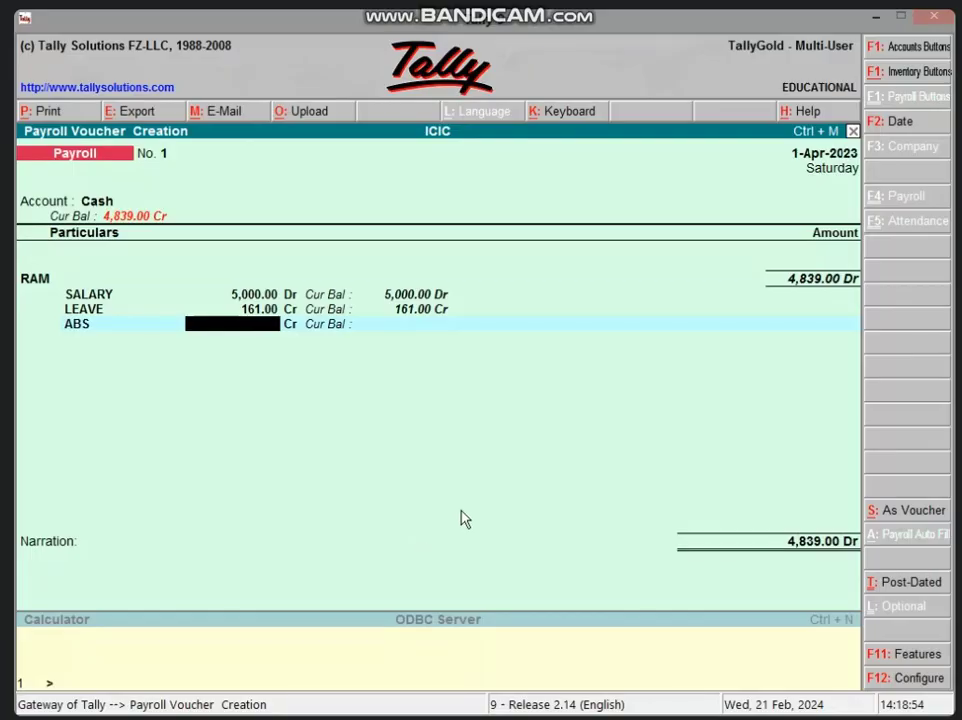
pyautogui.write('323')
pyautogui.press('Return')
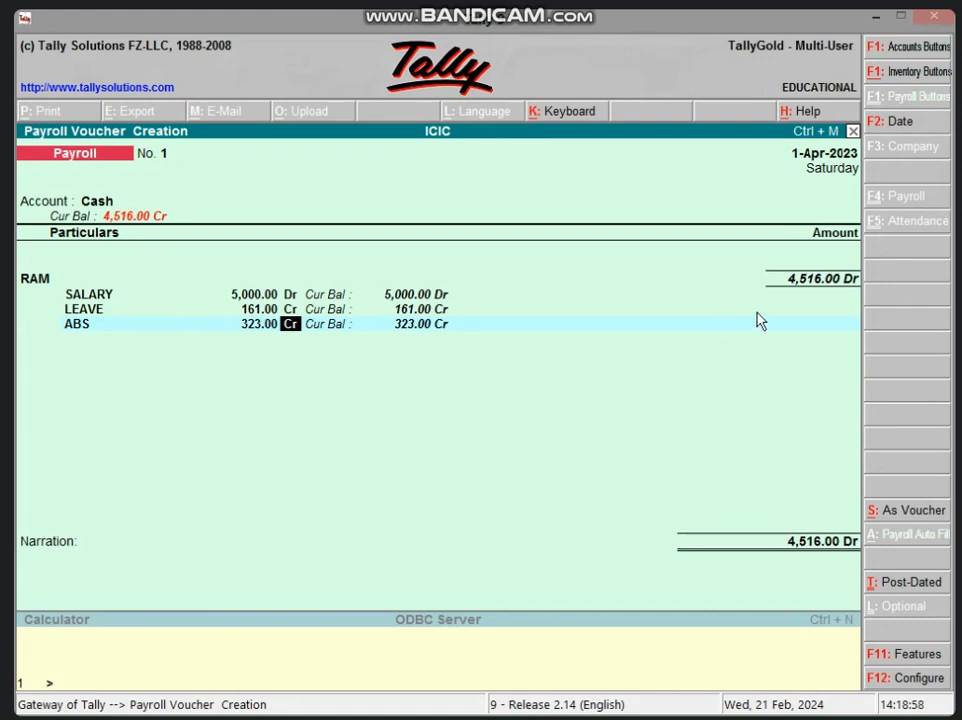
# Compare the voucher total with the row 5 net salary and net salary after let min on Sheet1
pyautogui.click(872, 18)
pyautogui.click(144, 697)
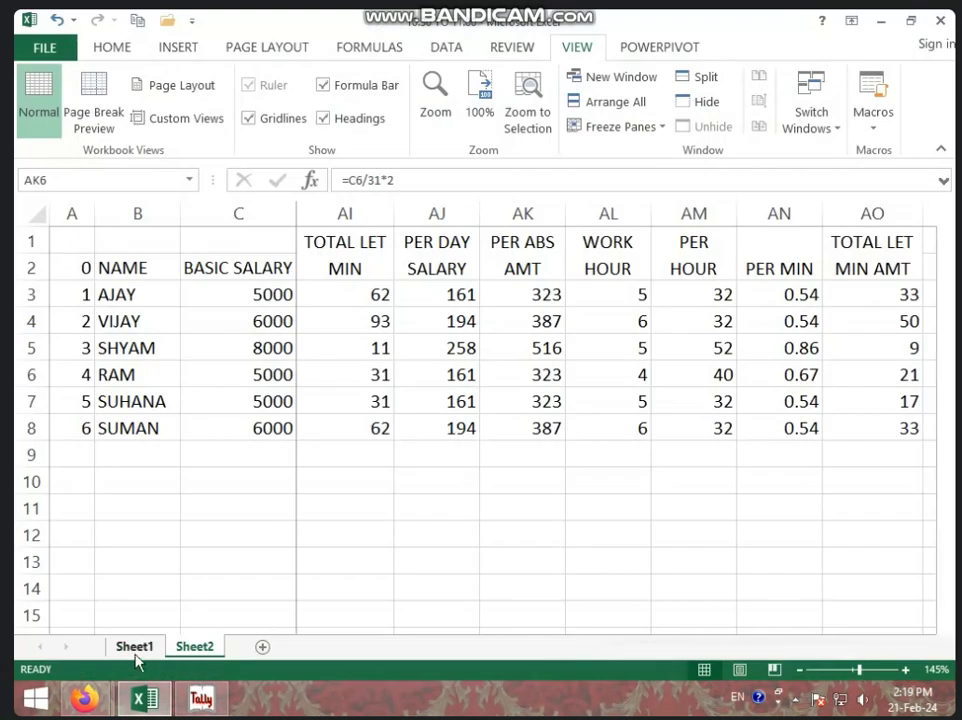
pyautogui.click(136, 654)
pyautogui.click(413, 425)
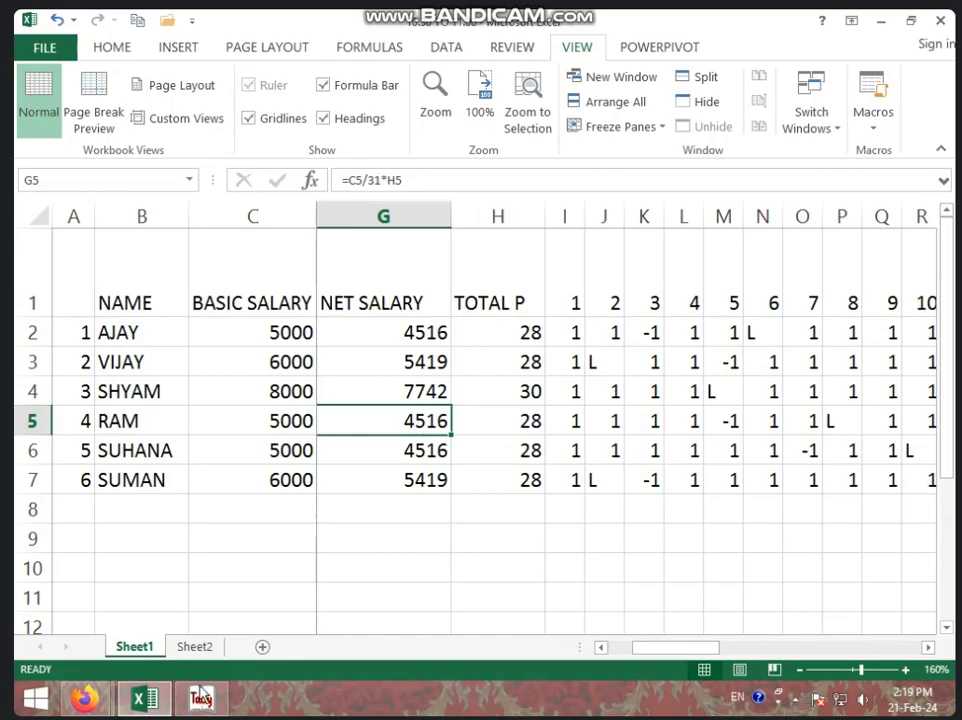
pyautogui.hotkey('alt', 'Tab')
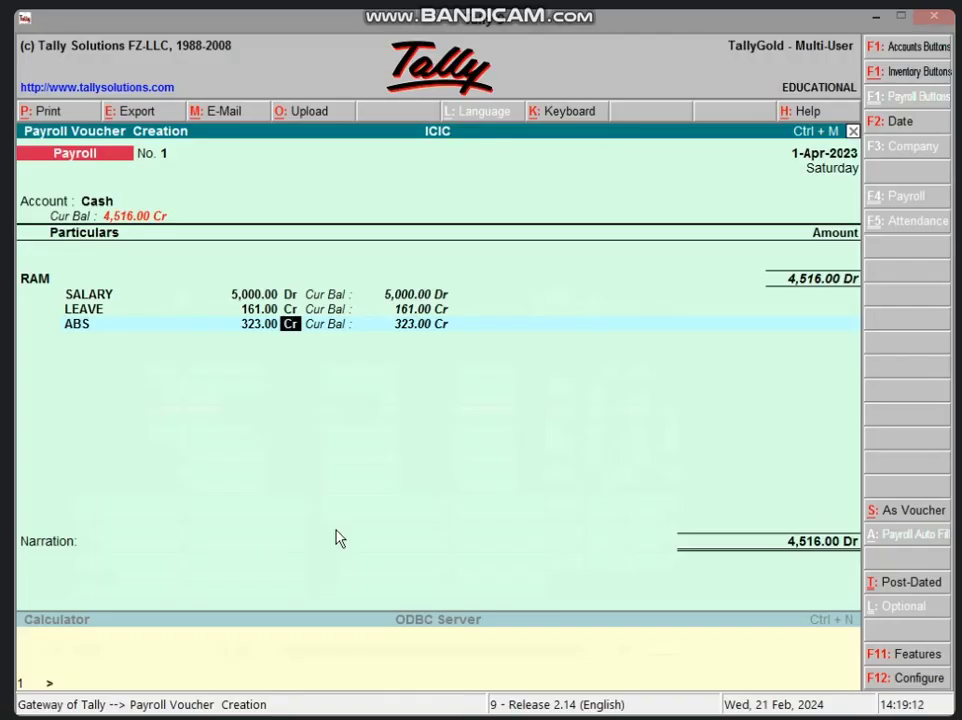
pyautogui.click(874, 17)
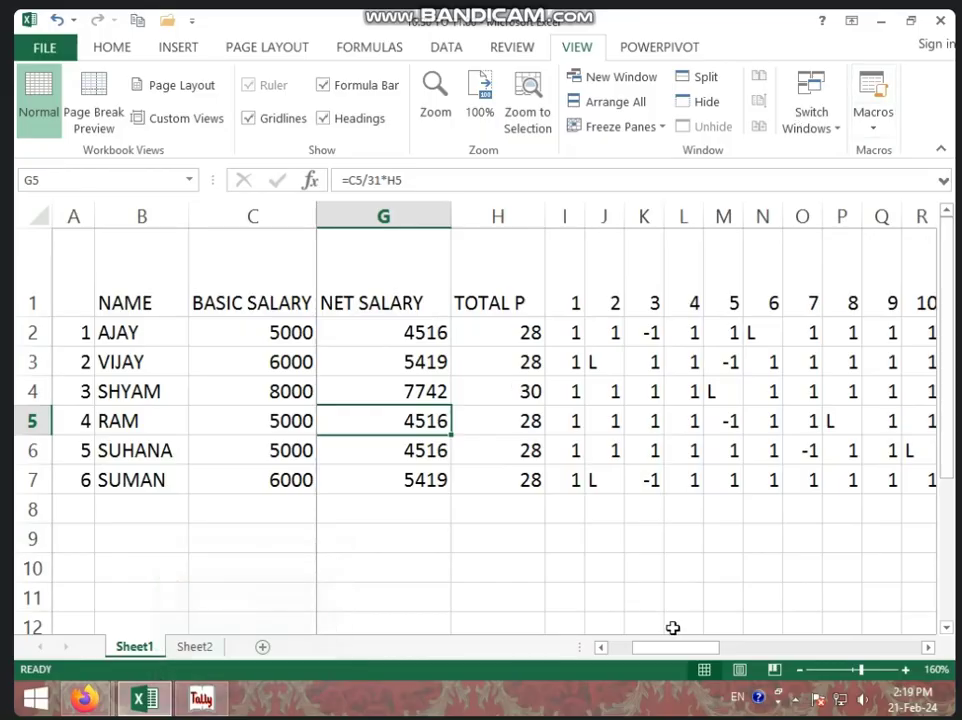
pyautogui.moveTo(683, 651); pyautogui.dragTo(647, 651)
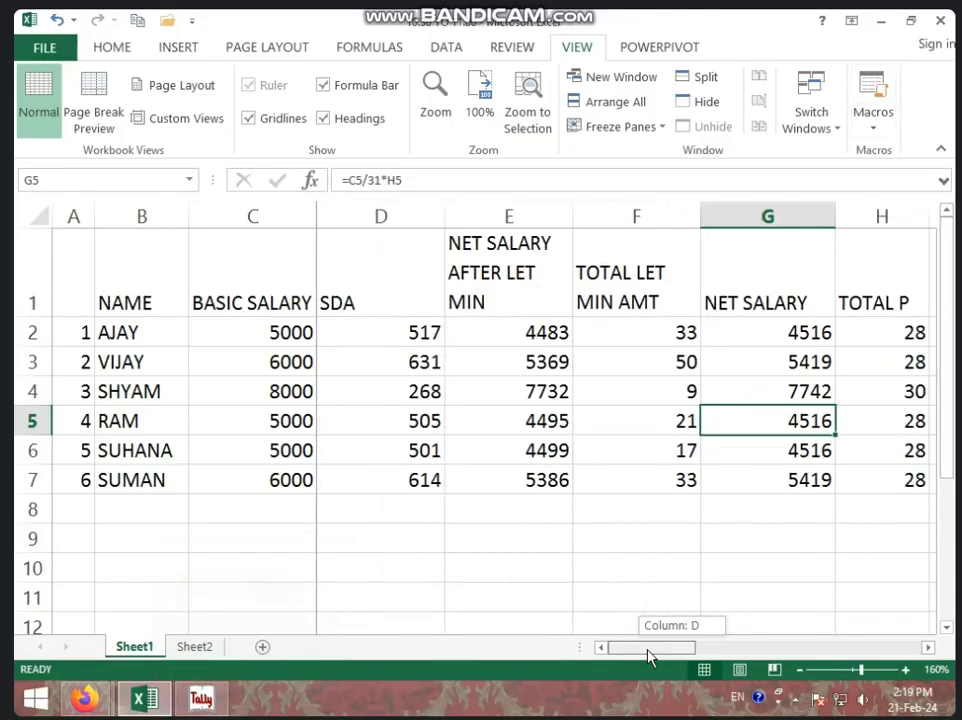
pyautogui.click(524, 428)
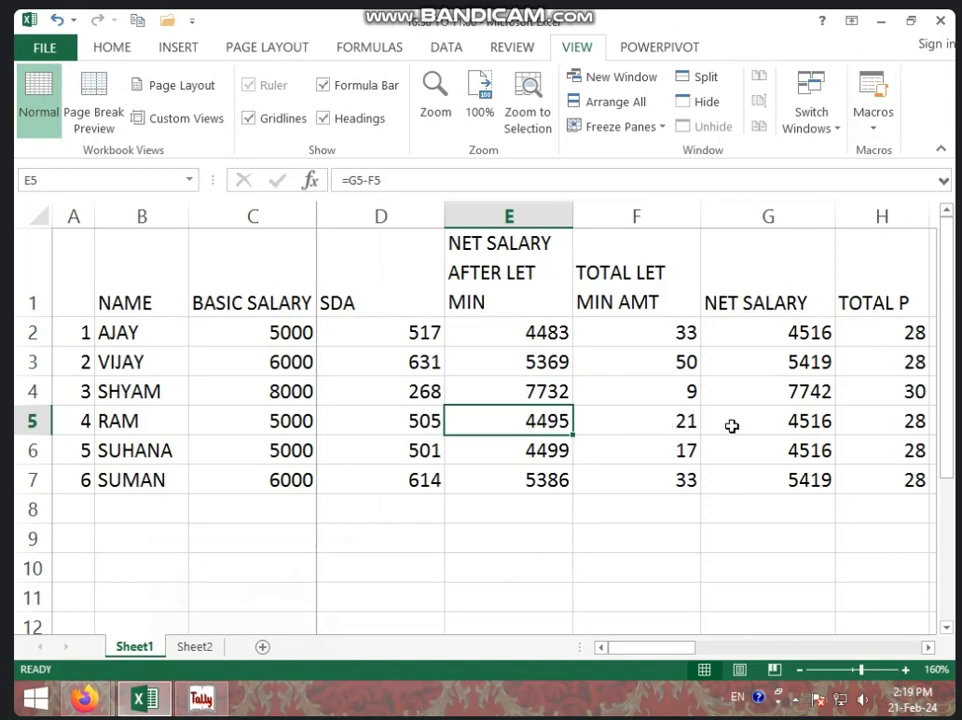
pyautogui.click(776, 426)
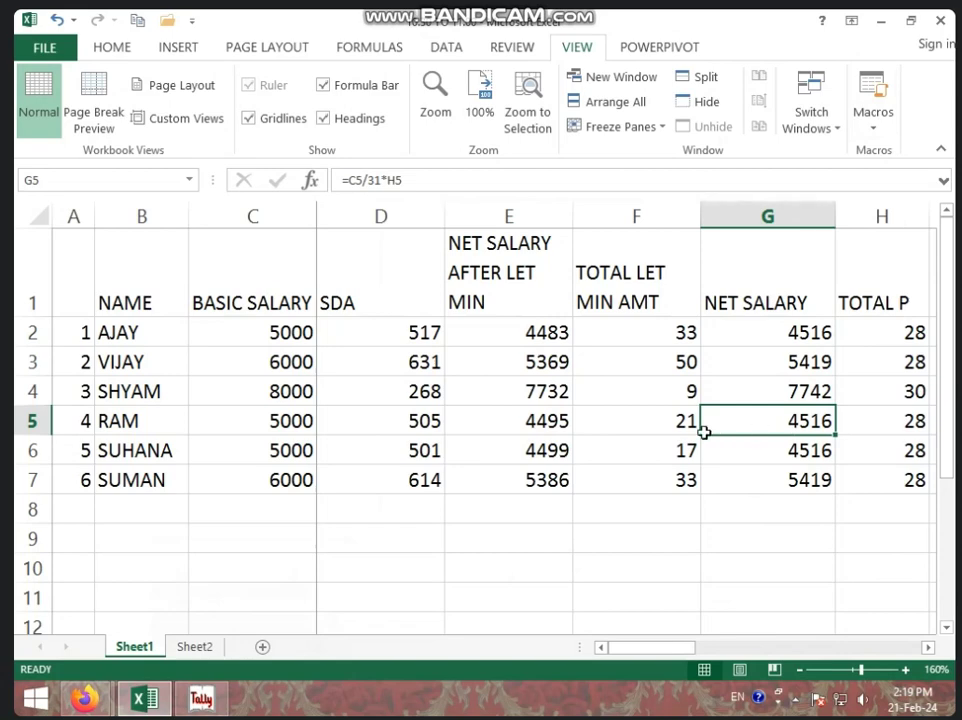
# Return to the Tally voucher and start a new pay head named LET MIN with type Deductions from Employees
pyautogui.click(201, 698)
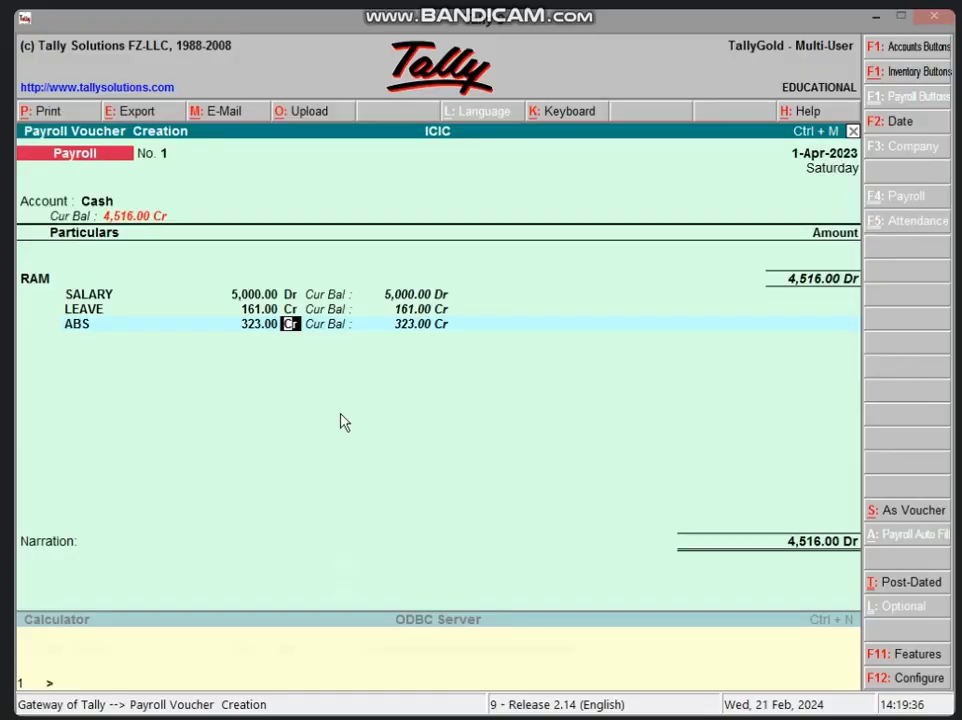
pyautogui.press('Return')
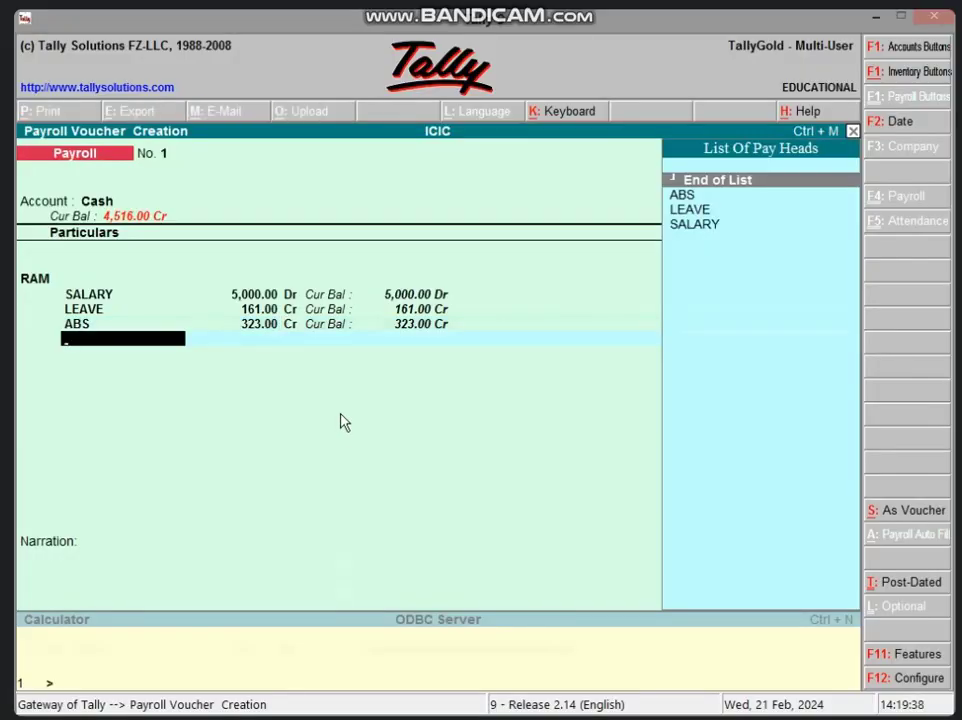
pyautogui.hotkey('alt', 'c')
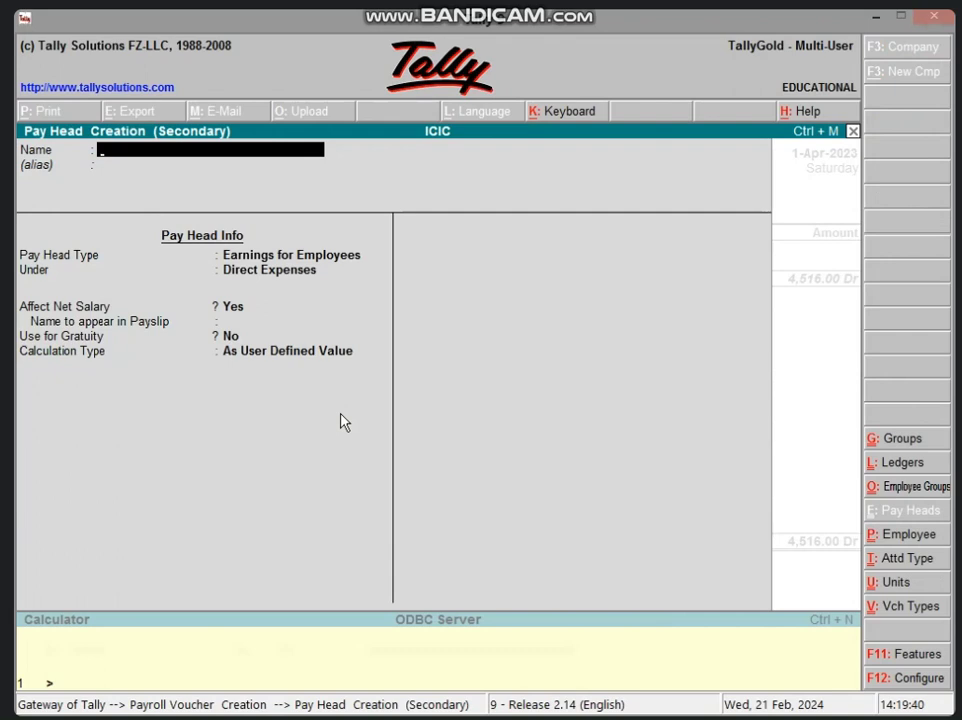
pyautogui.write('LET MIN')
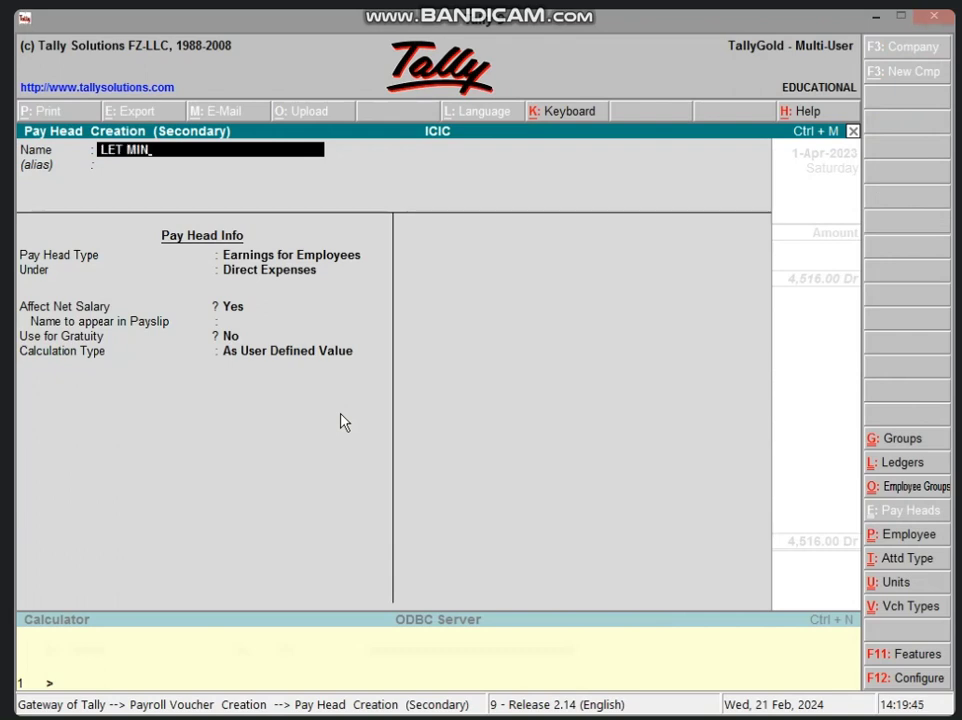
pyautogui.press('Return')
pyautogui.press('Return')
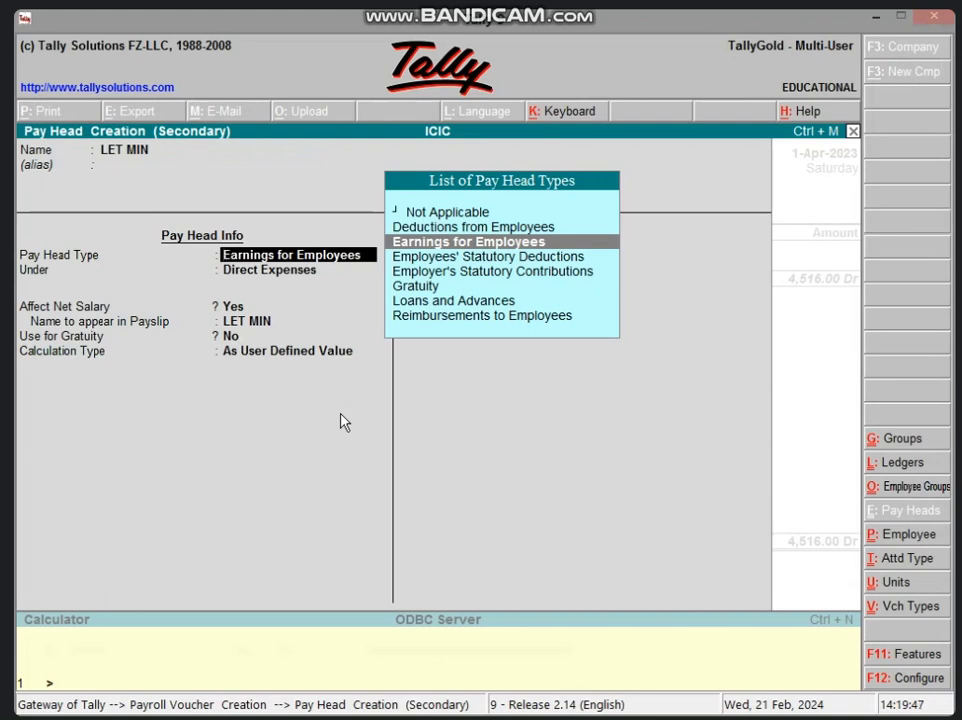
pyautogui.press('Up')
pyautogui.press('Return')
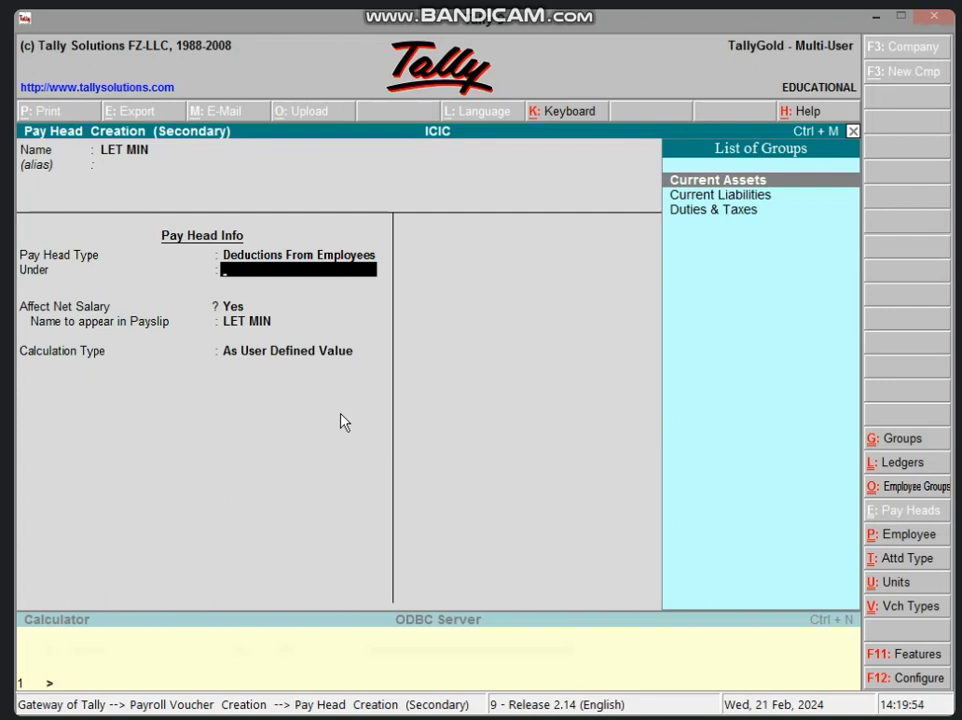
# Place the LET MIN pay head under Current Liabilities, calculate it As User Defined Value, and save it
pyautogui.press('Down')
pyautogui.press('Return')
pyautogui.press('Return')
pyautogui.press('Return')
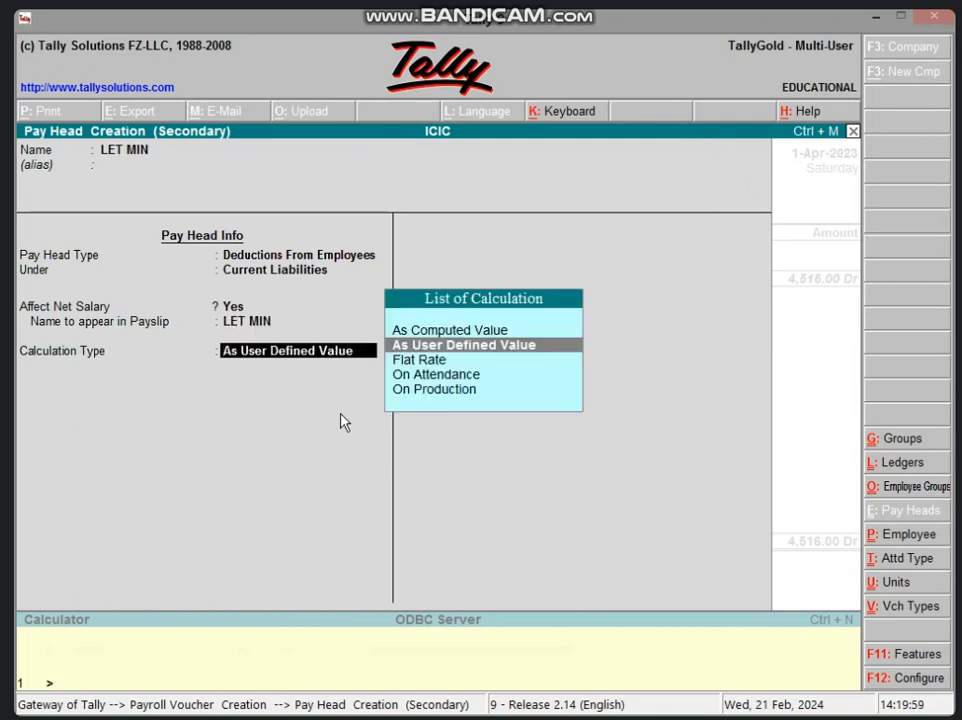
pyautogui.press('Return')
pyautogui.press('Return')
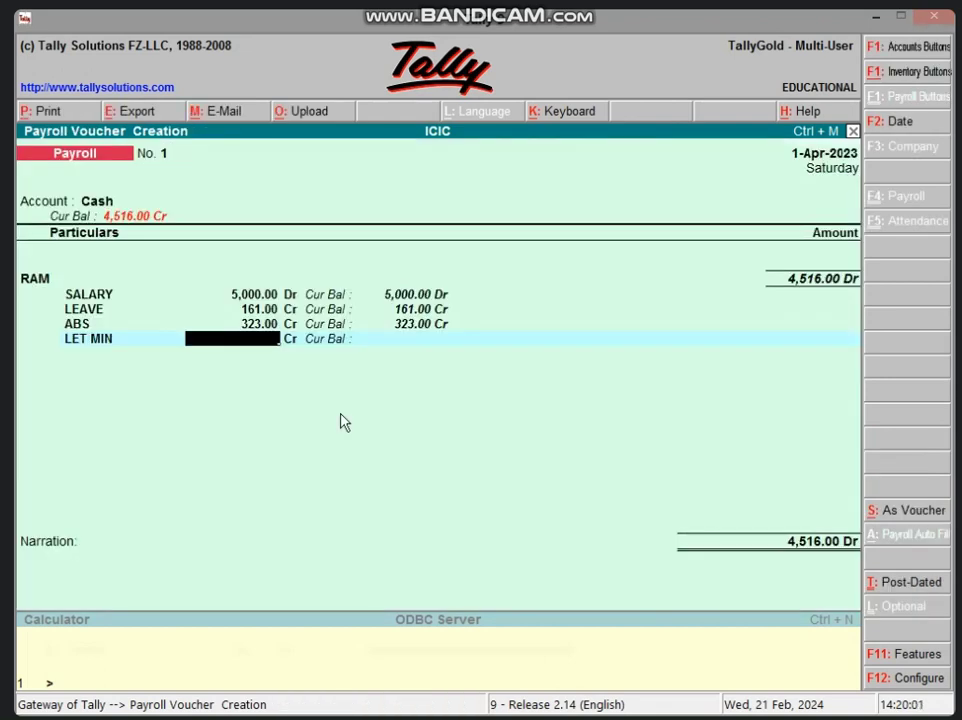
# Check the row 5 TOTAL LET MIN AMT on Sheet1 and enter 21 as the voucher's LET MIN amount
pyautogui.click(869, 18)
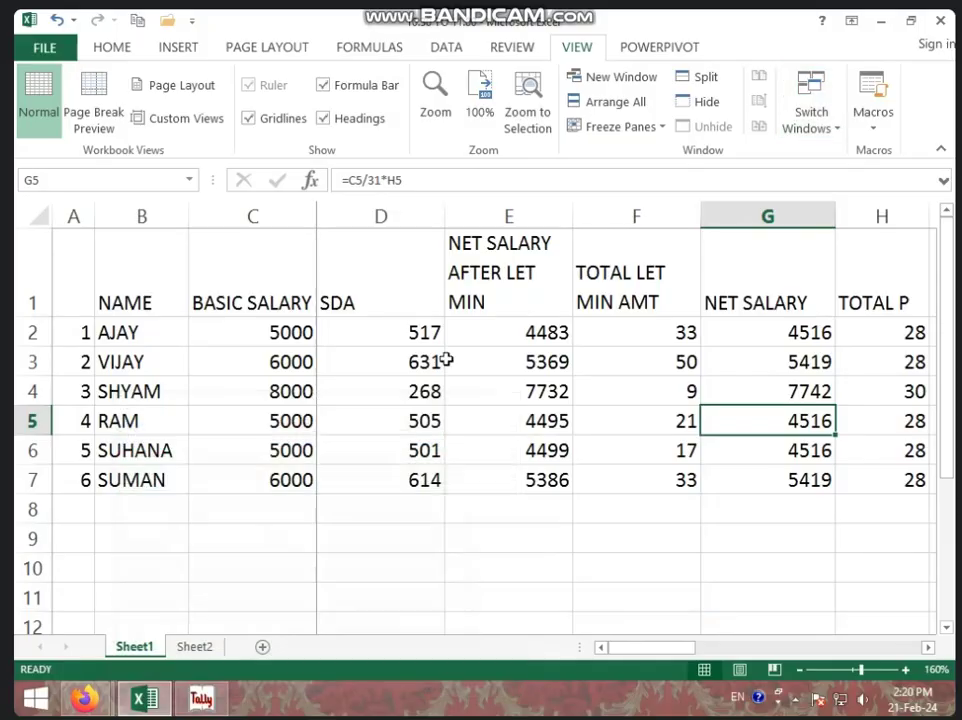
pyautogui.click(618, 428)
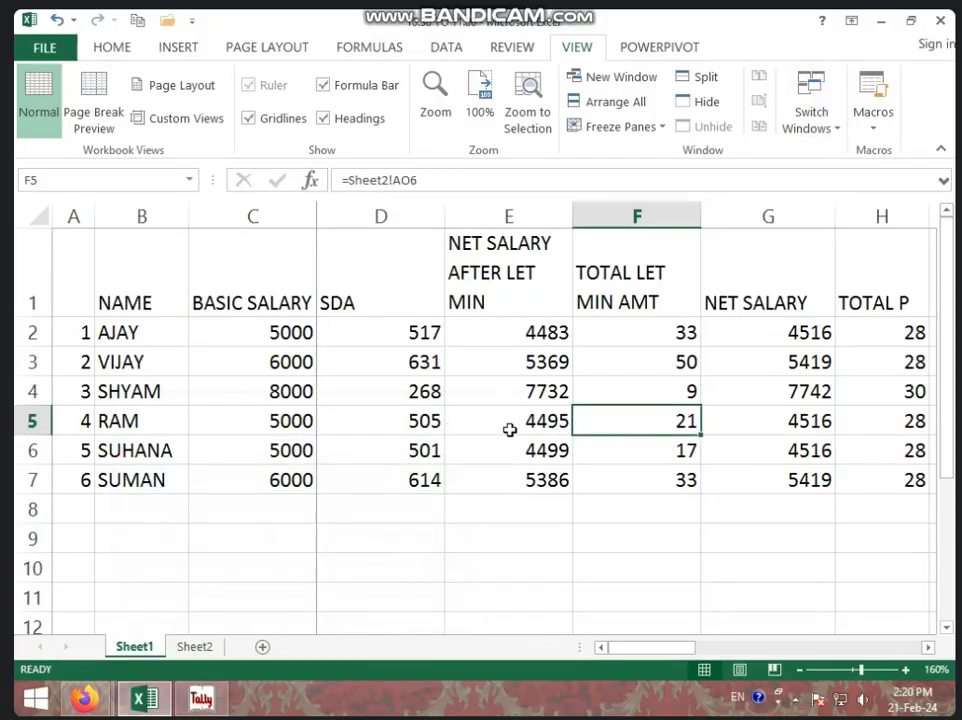
pyautogui.click(535, 425)
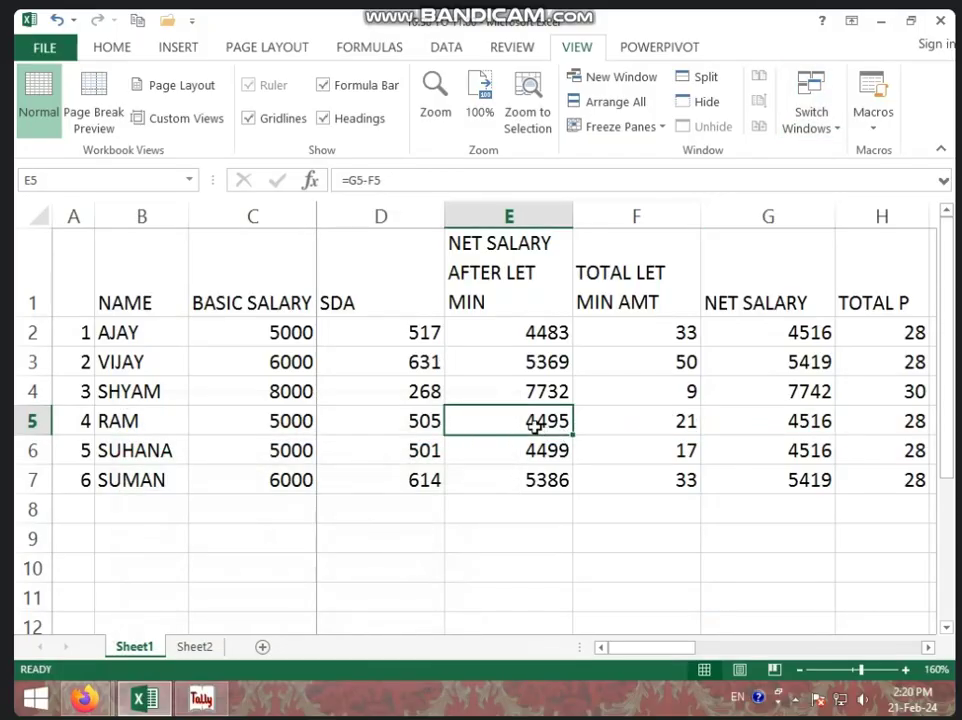
pyautogui.click(247, 665)
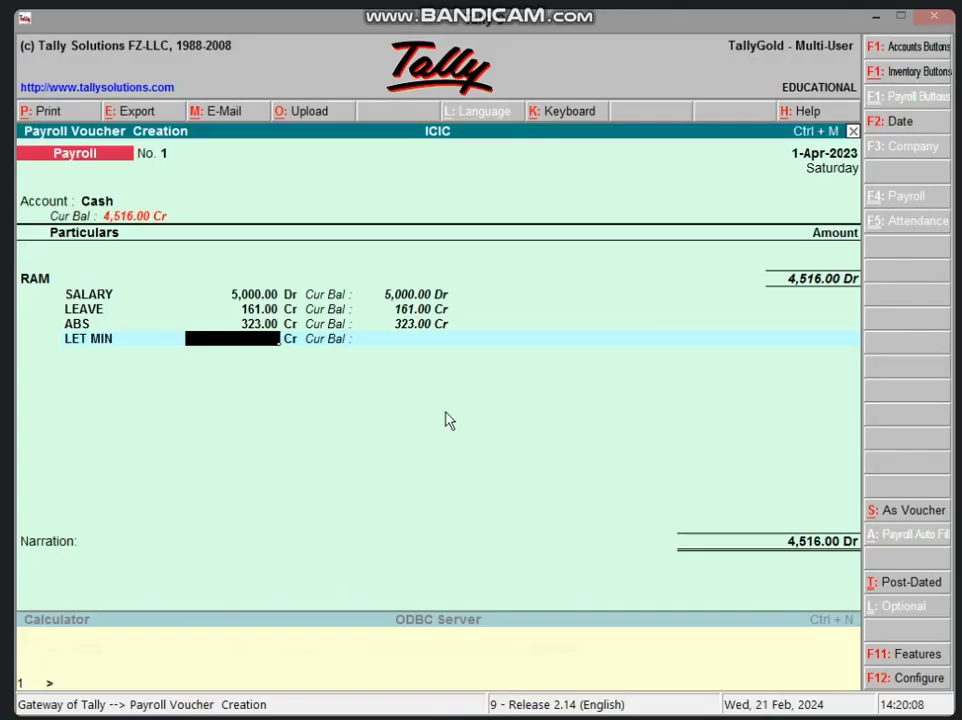
pyautogui.write('21')
pyautogui.press('Return')
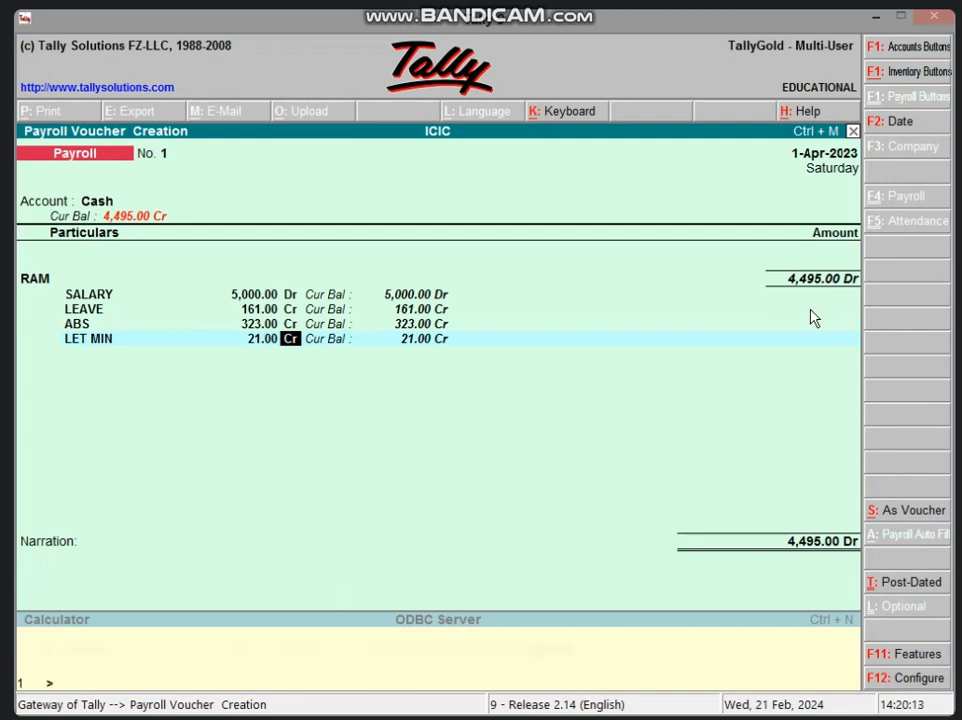
pyautogui.press('Return')
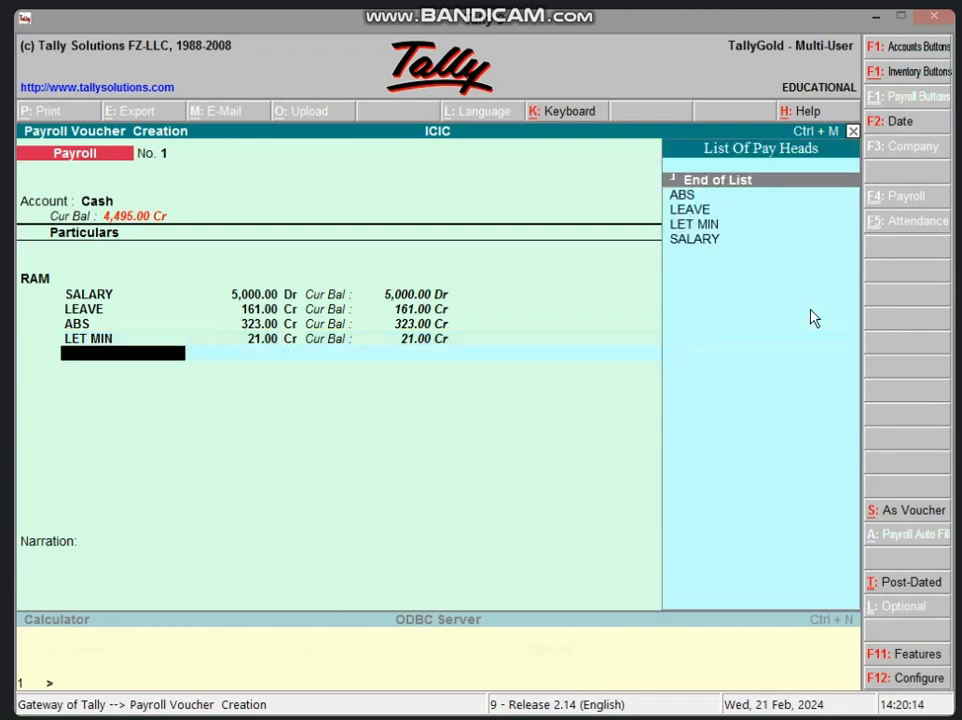
# End the pay head and employee lists, save the payroll voucher, and return to the Gateway of Tally
pyautogui.press('Return')
pyautogui.press('Return')
pyautogui.press('Return')
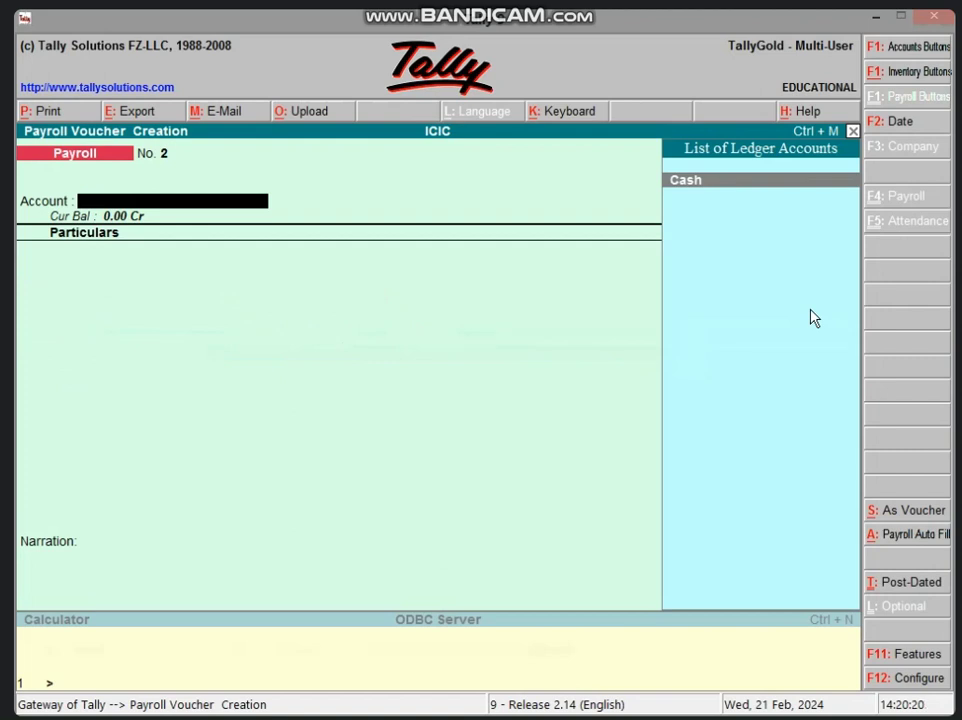
pyautogui.press('Escape')
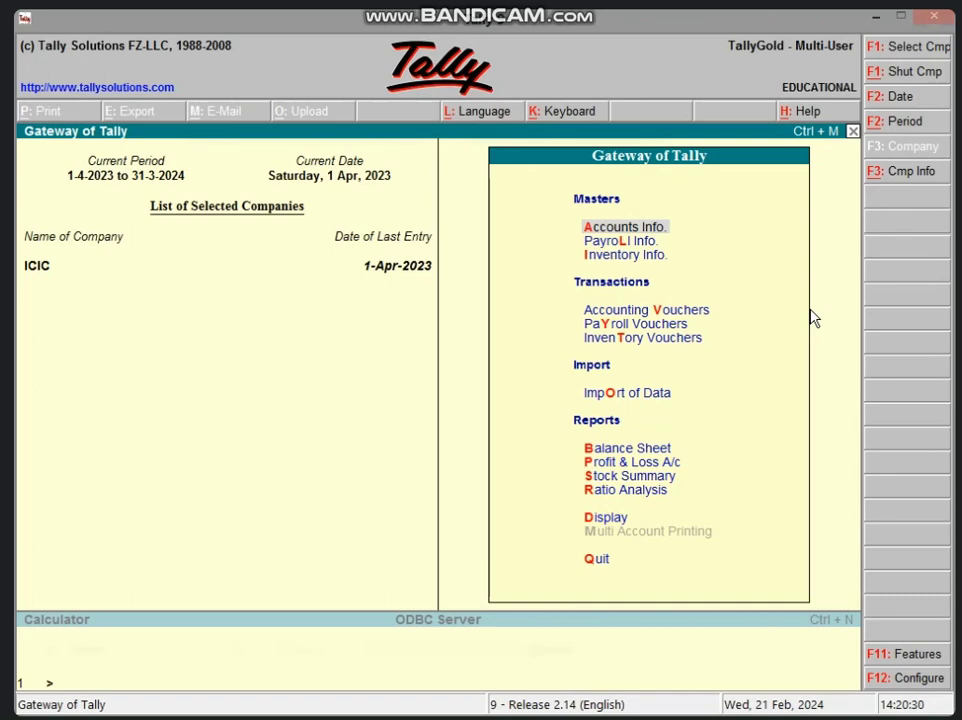
pyautogui.press('v')
pyautogui.press('Escape')
pyautogui.press('Return')
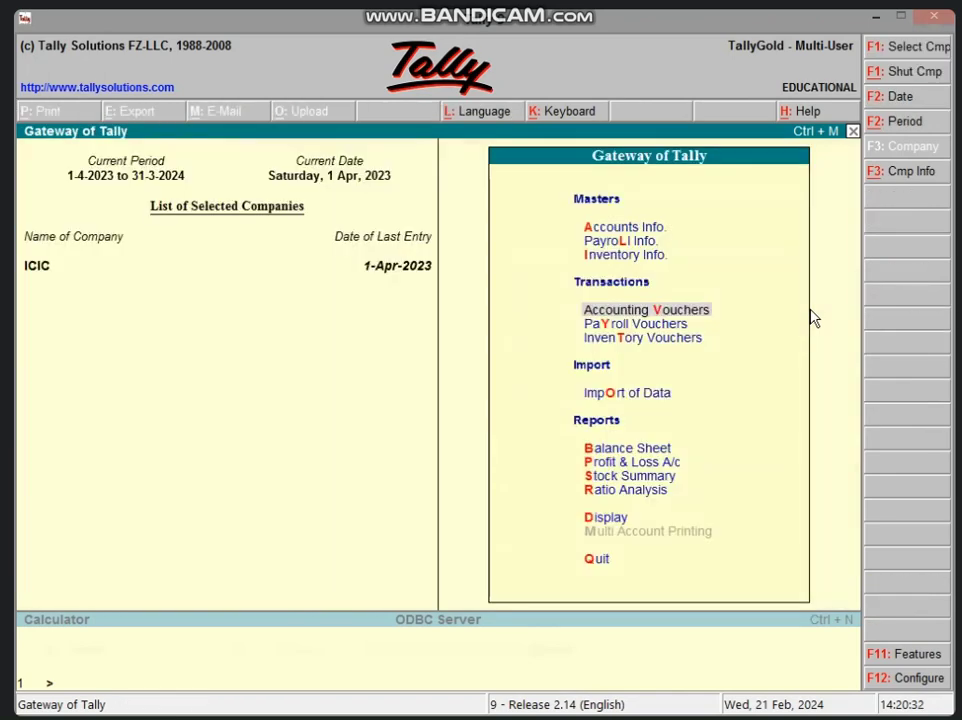
# Reopen the saved payroll voucher and review its SALARY, LEAVE, ABS and LET MIN lines through to the next employee entry
pyautogui.press('y')
pyautogui.press('pageup')
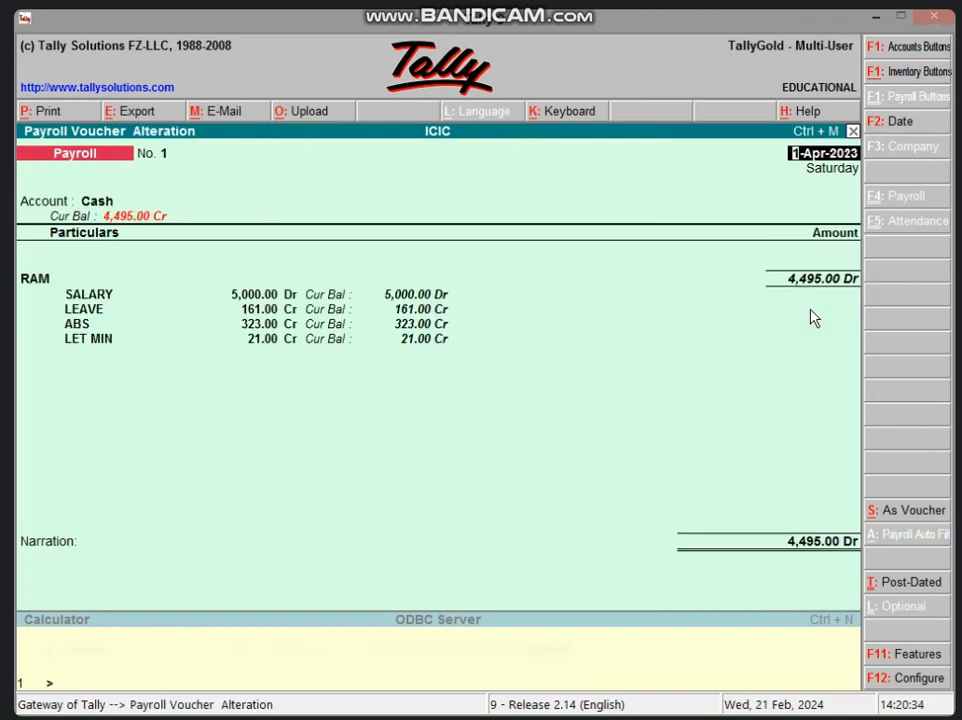
pyautogui.press('Return')
pyautogui.press('Return')
pyautogui.press('Return')
pyautogui.press('Return')
pyautogui.press('Return')
pyautogui.press('Return')
pyautogui.press('Return')
pyautogui.press('Return')
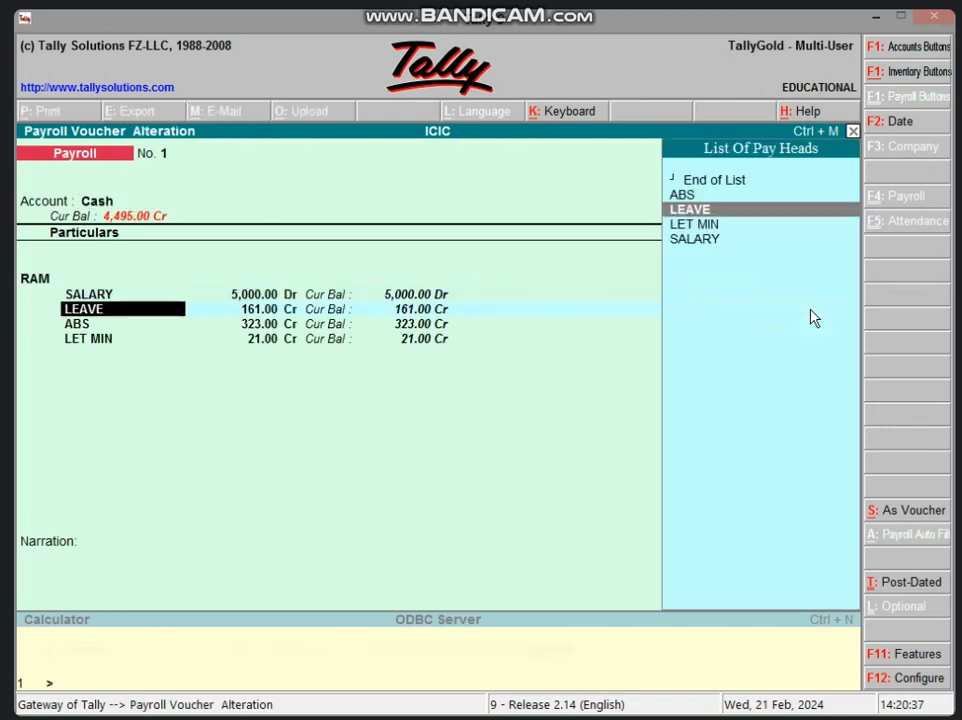
pyautogui.press('Return')
pyautogui.press('Return')
pyautogui.press('Return')
pyautogui.press('Return')
pyautogui.press('Return')
pyautogui.press('Return')
pyautogui.press('Return')
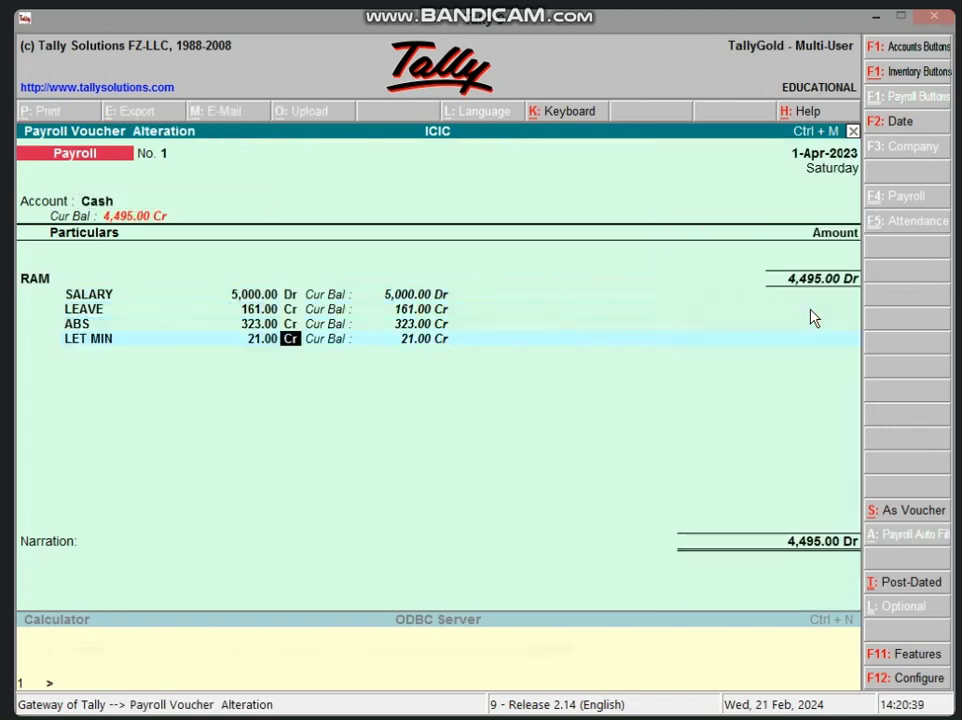
pyautogui.press('Return')
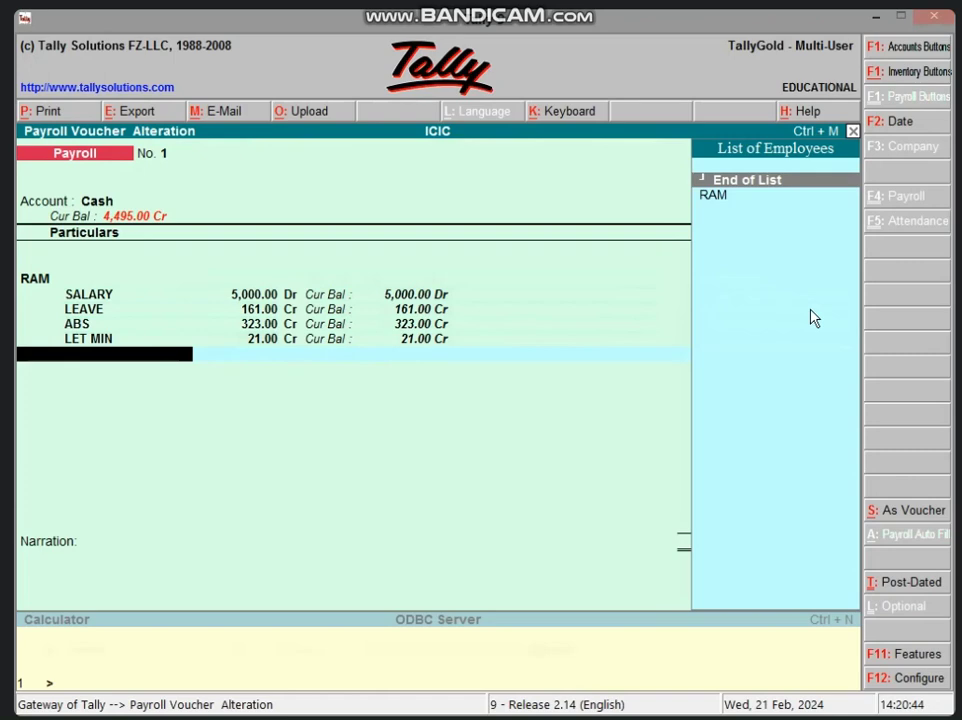
pyautogui.hotkey('alt', 'c')
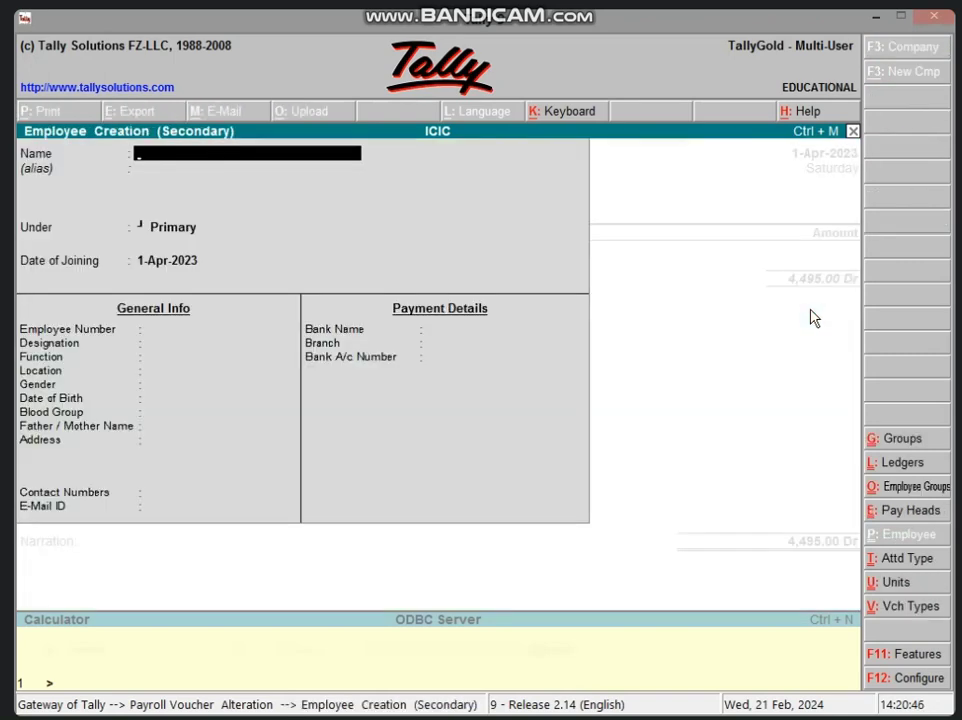
pyautogui.press('Escape')
pyautogui.press('y')
pyautogui.press('Escape')
pyautogui.press('y')
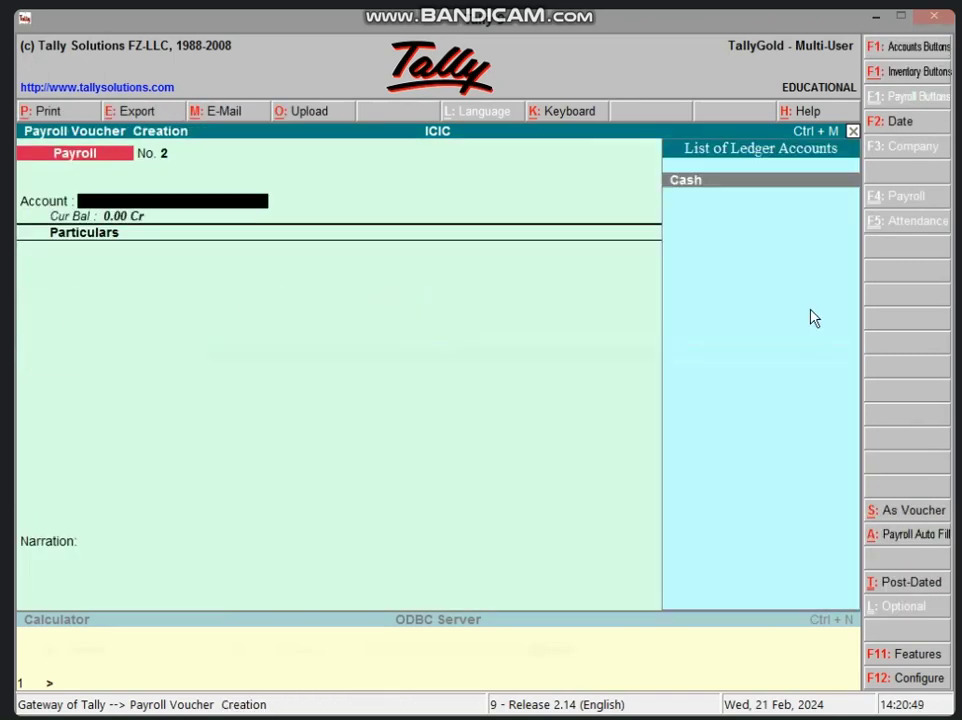
pyautogui.press('Escape')
pyautogui.press('y')
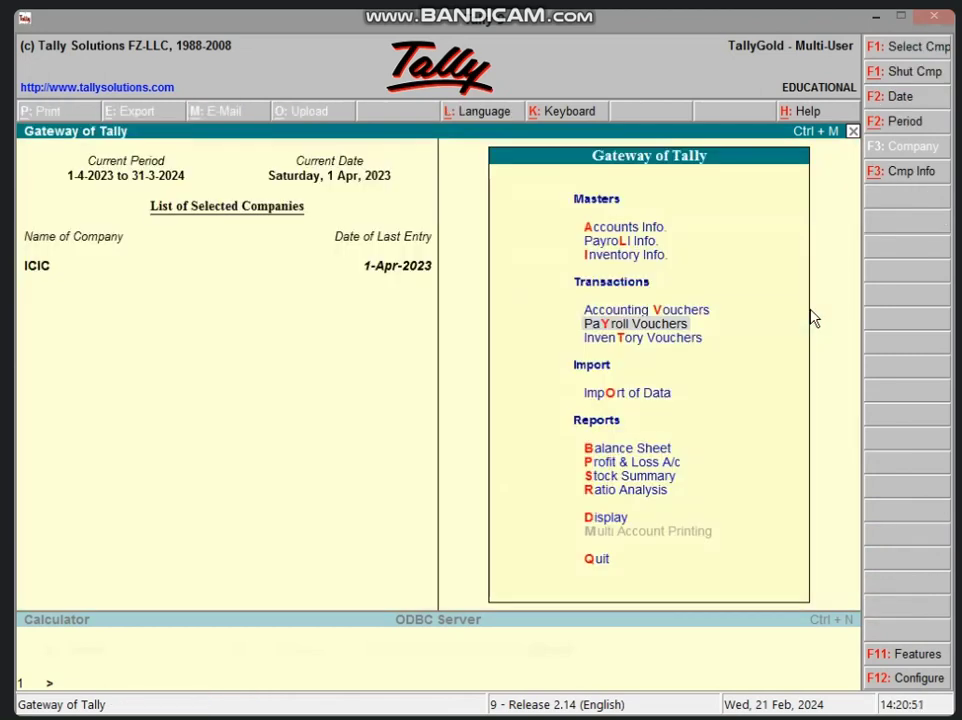